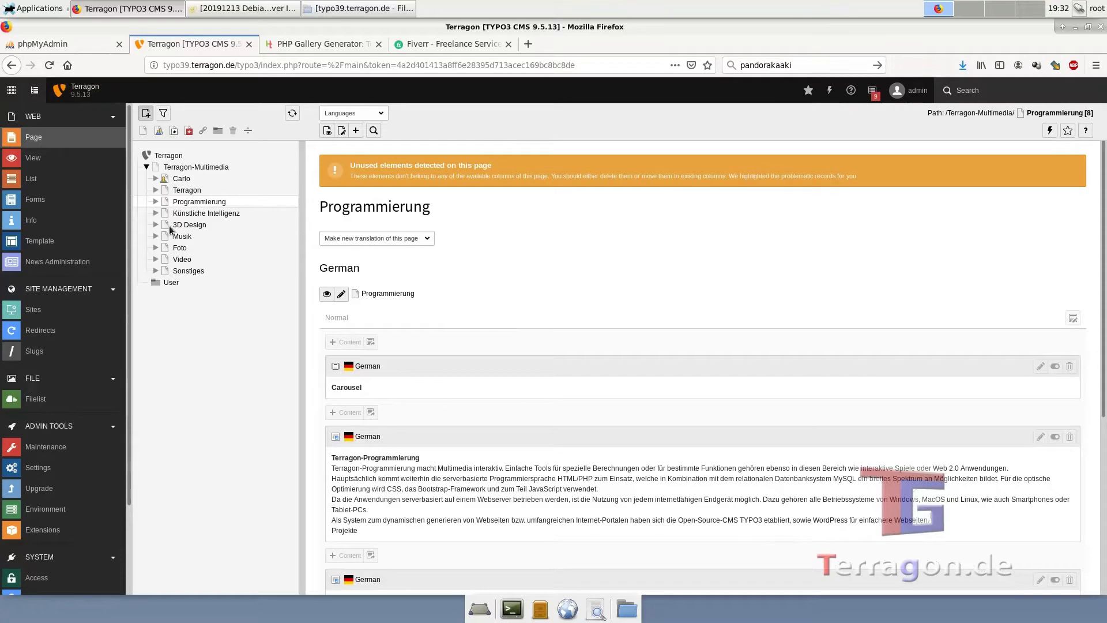
Expand Programmierung in the TYPO3 page tree to reveal Projekte and its subpages
left_click(155, 202)
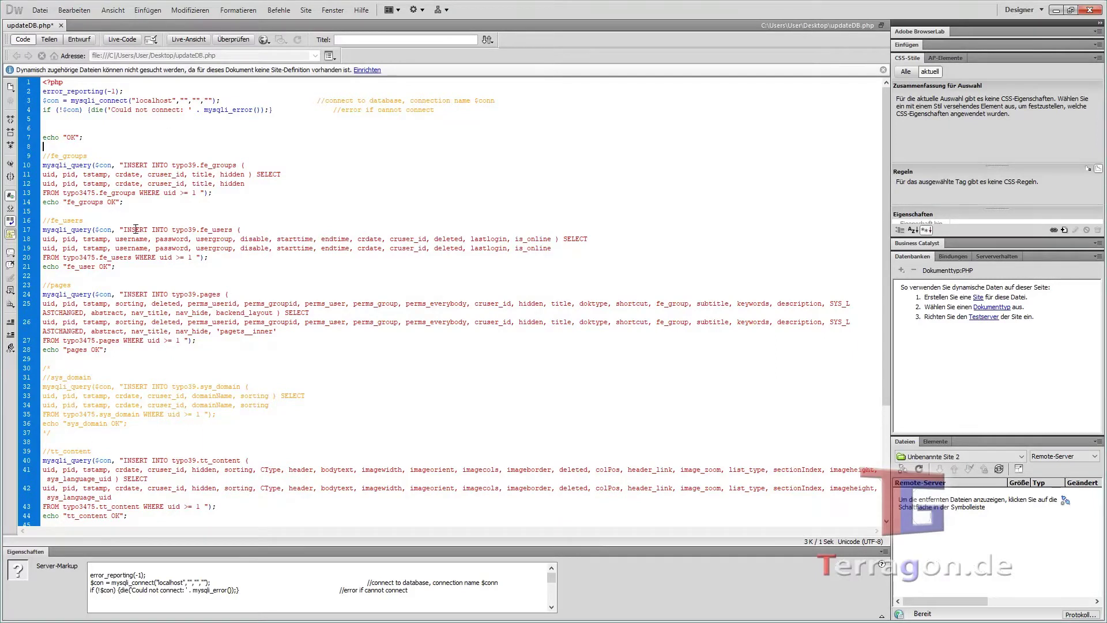
Highlight the mysqli_connect line, look through updateDB.php, then switch to phpMyAdmin in Firefox
left_click_drag(43, 100, 238, 100)
left_click(384, 100)
scroll(242, 462, "down", 7)
scroll(234, 430, "up", 7)
key("alt+Tab")
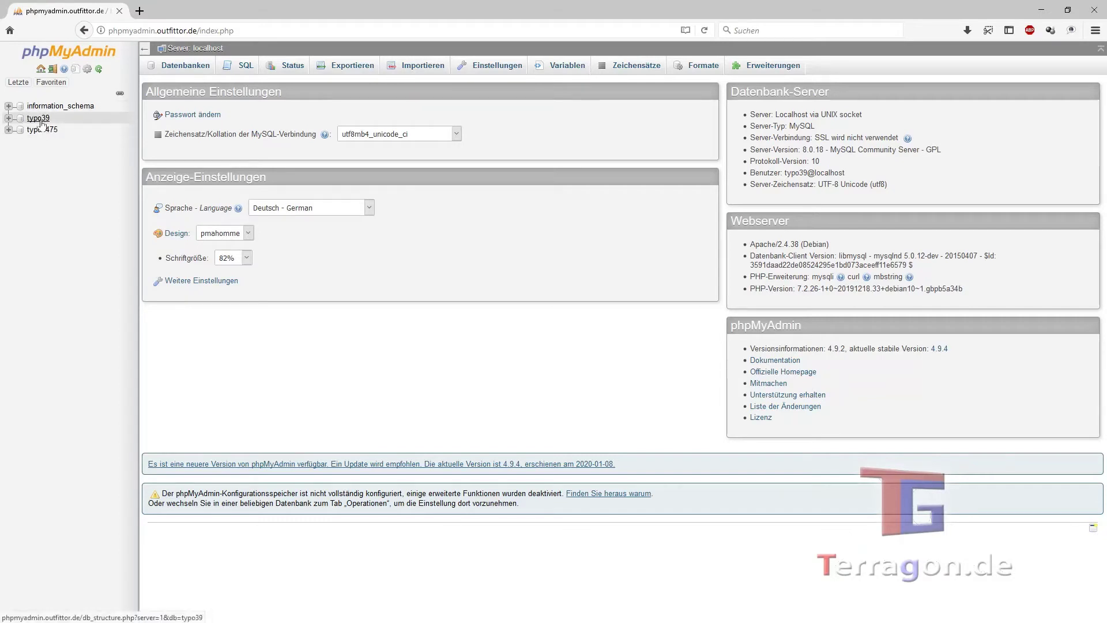
Expand typo3475 and list its second page of tables, with sys_template, sys_ter and tt_content
left_click(8, 130)
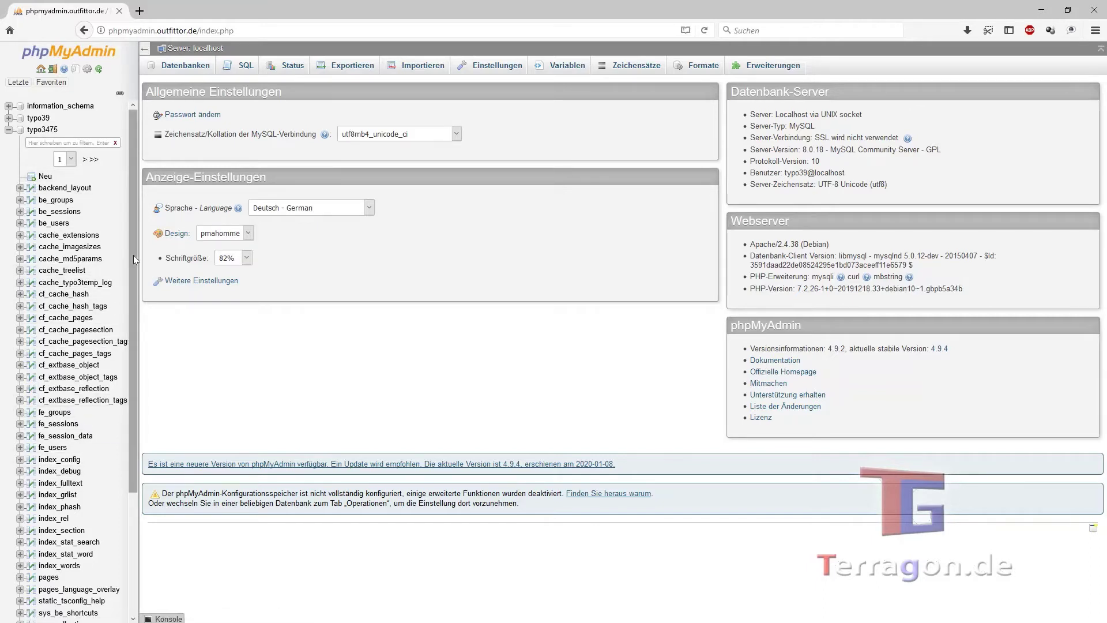
scroll(67, 409, "down", 3)
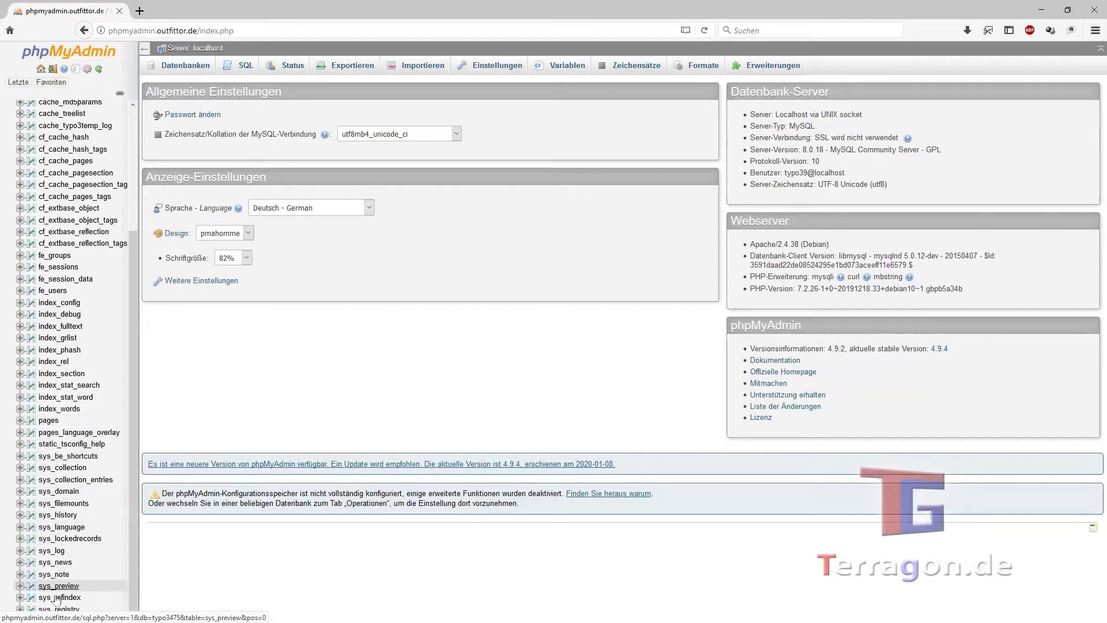
scroll(40, 128, "up", 10)
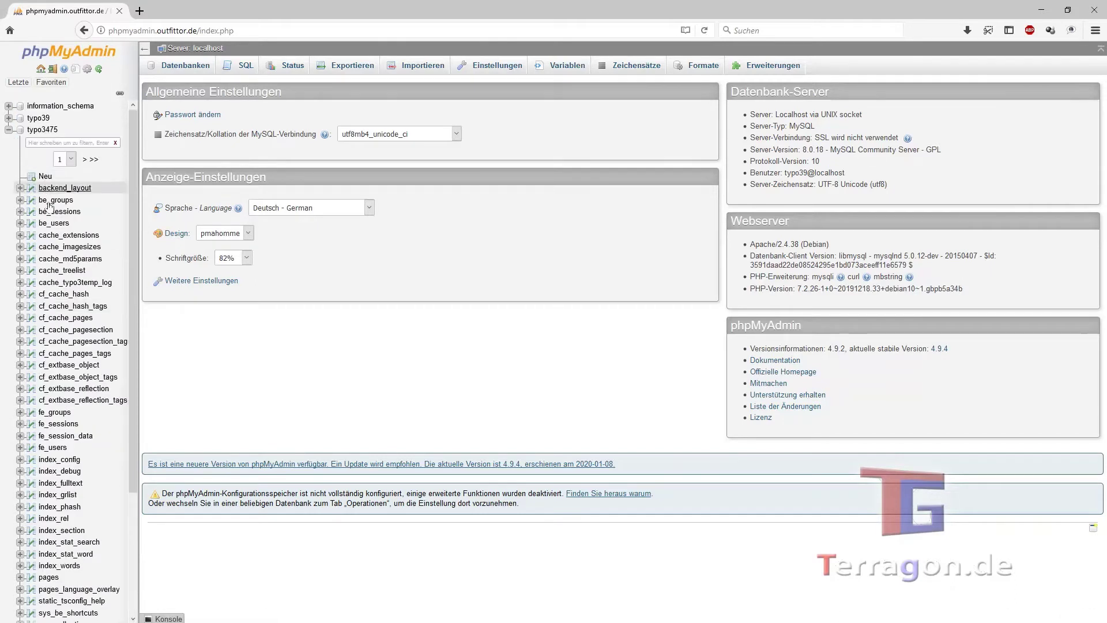
left_click(87, 159)
left_click(65, 189)
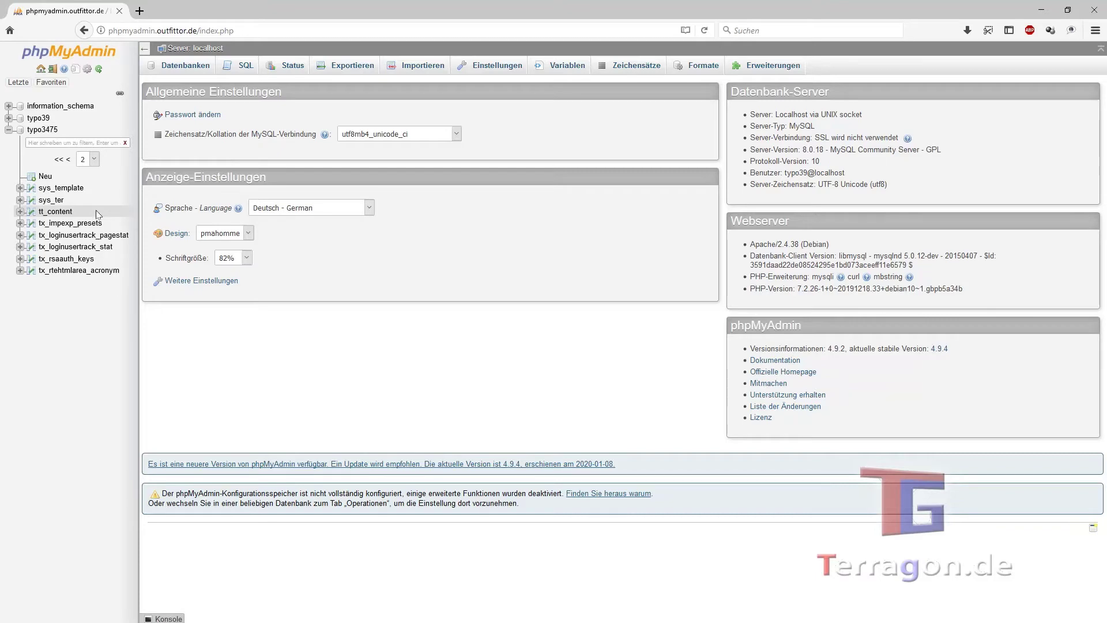
Open typo3475's tt_content table and scroll horizontally across its columns
left_click(57, 213)
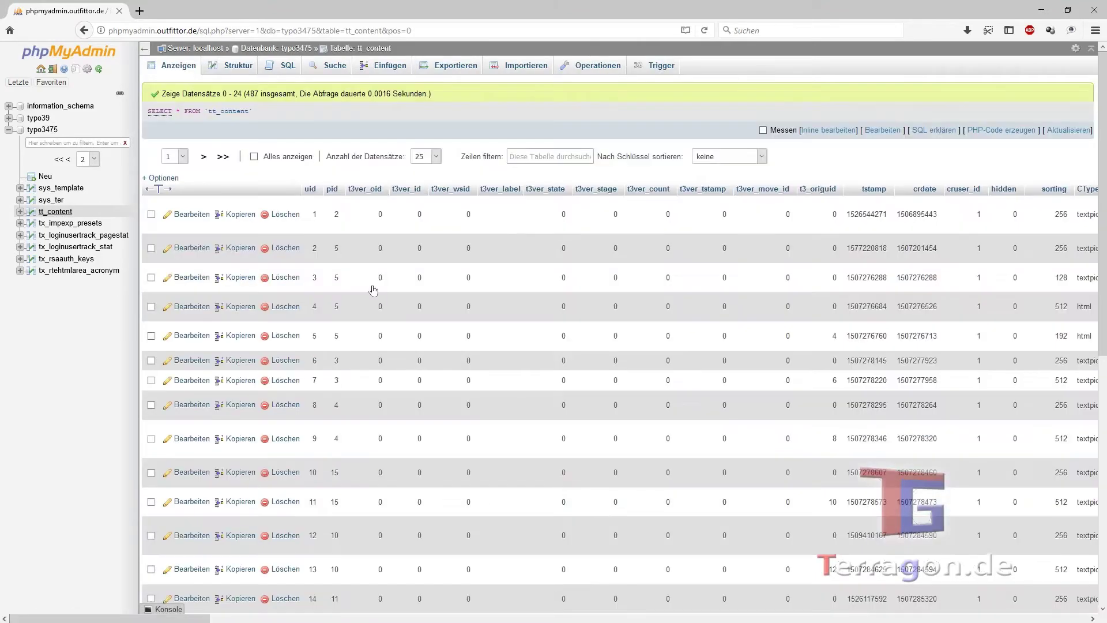
left_click_drag(184, 620, 326, 620)
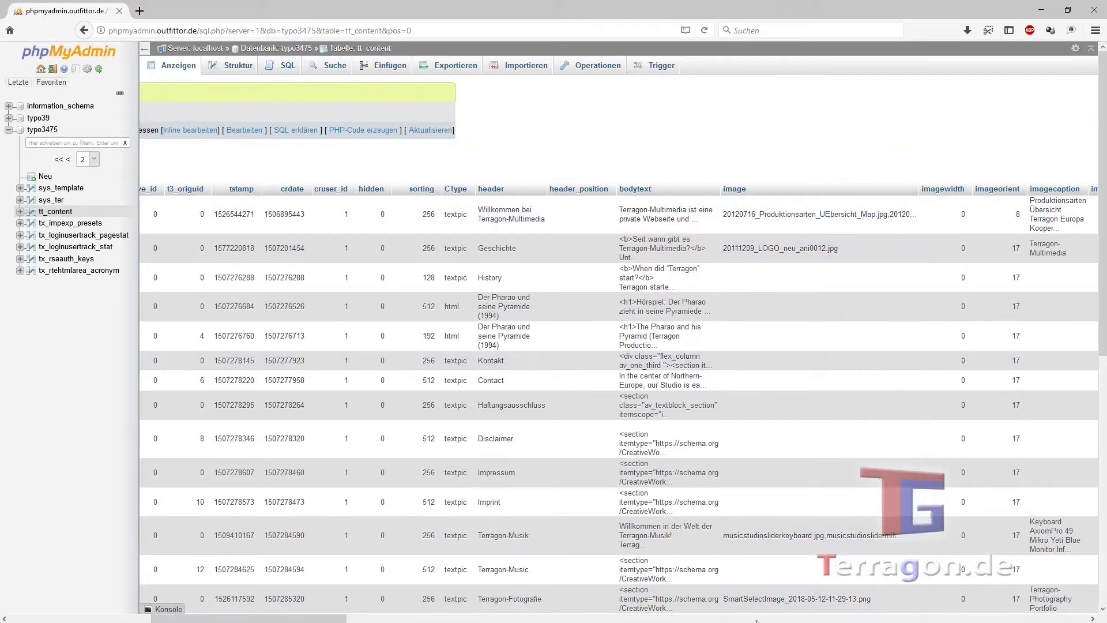
left_click_drag(336, 617, 104, 617)
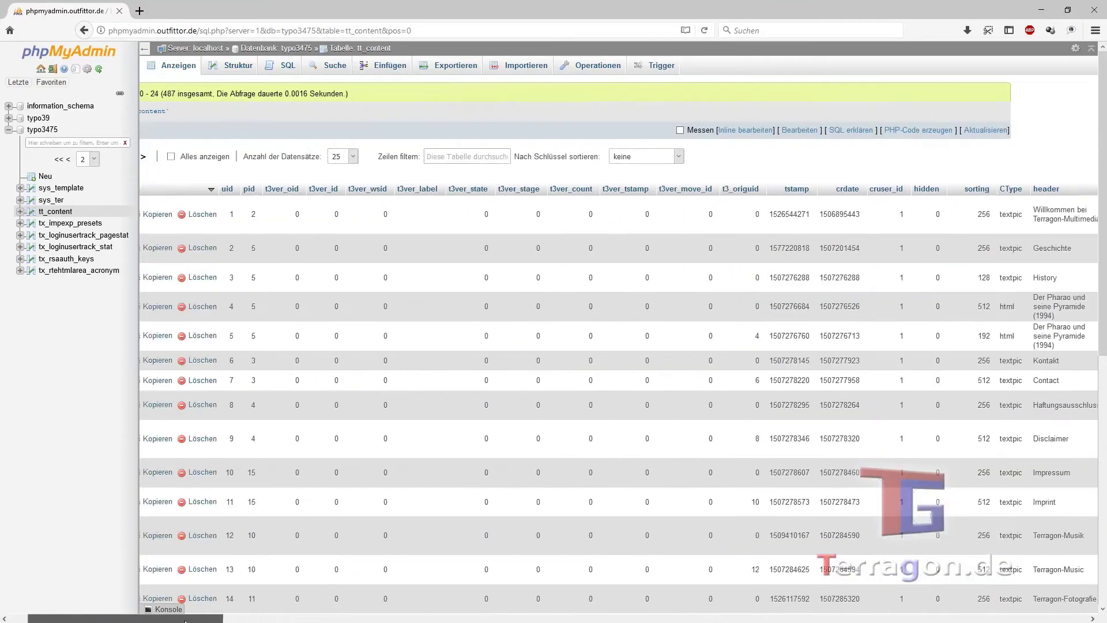
Keep the table list on page 2 and reload tt_content, showing records 0–24 of 487
left_click(89, 159)
left_click(89, 179)
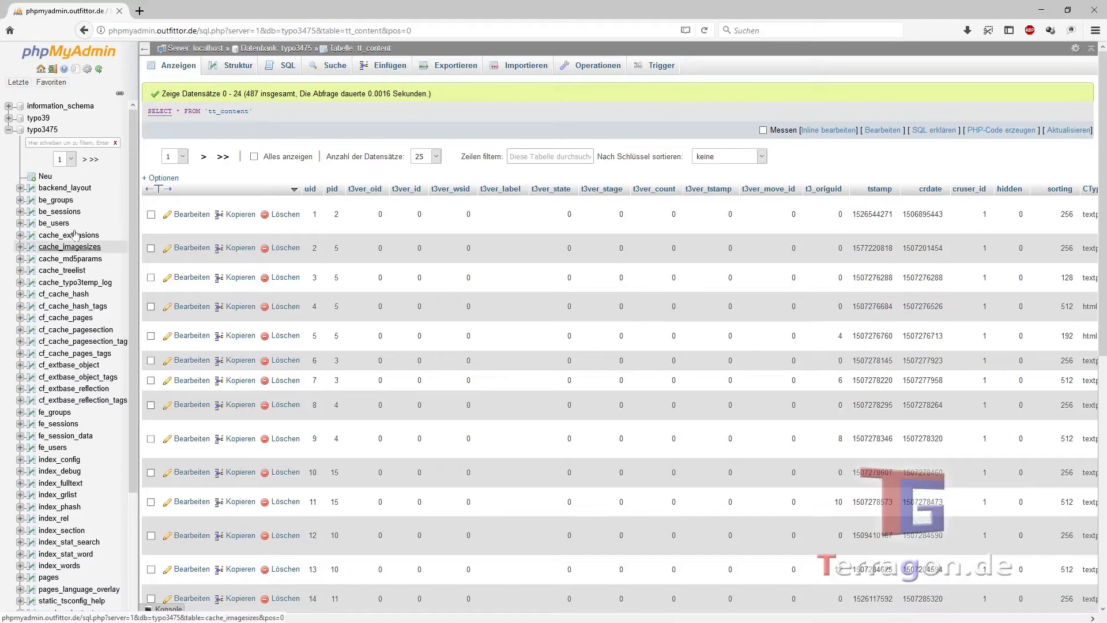
scroll(128, 459, "down", 5)
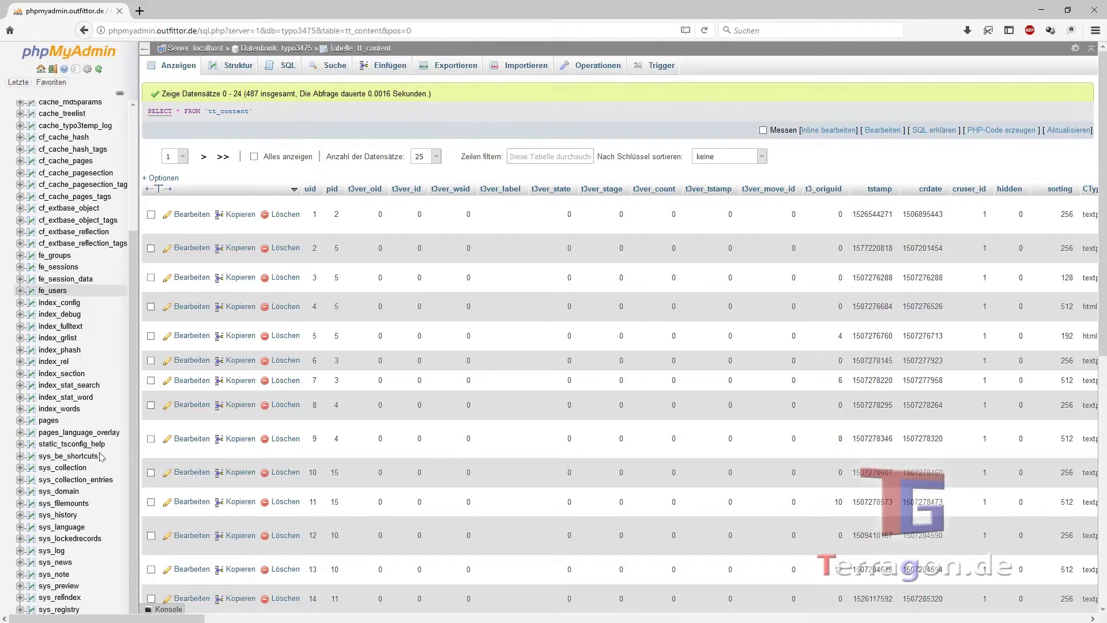
scroll(133, 453, "up", 5)
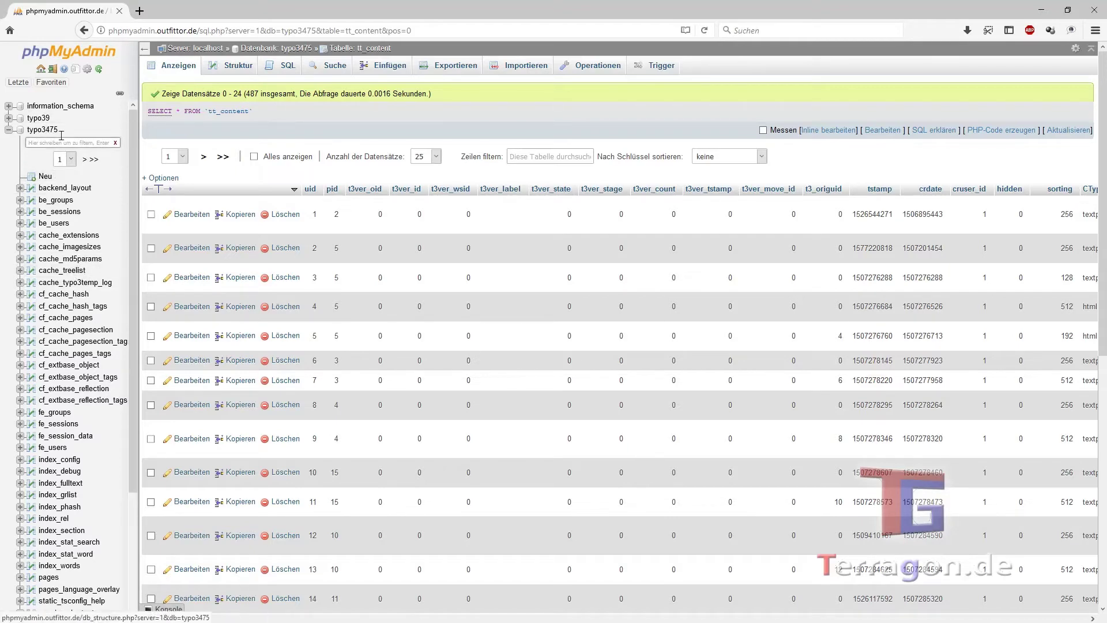
scroll(81, 375, "down", 5)
scroll(83, 184, "up", 5)
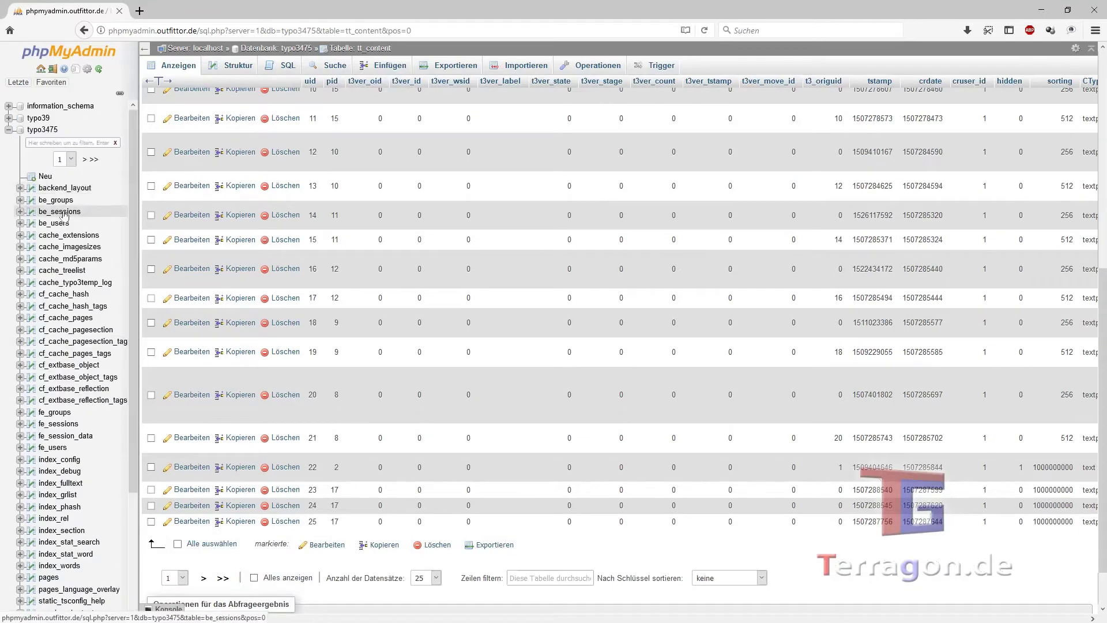
left_click(87, 160)
left_click(86, 186)
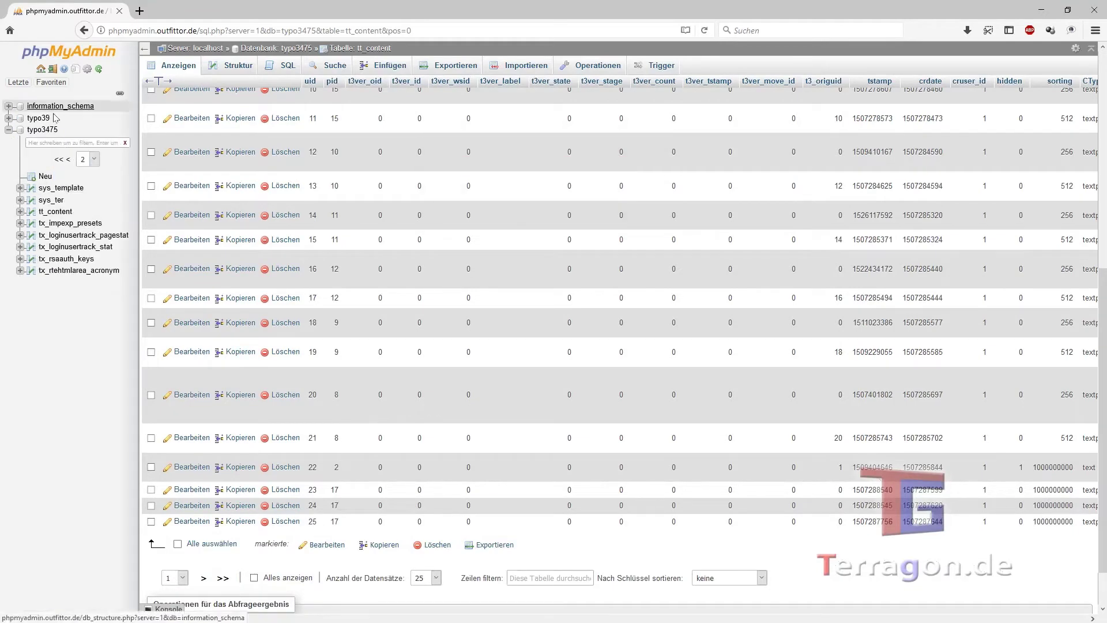
left_click(57, 212)
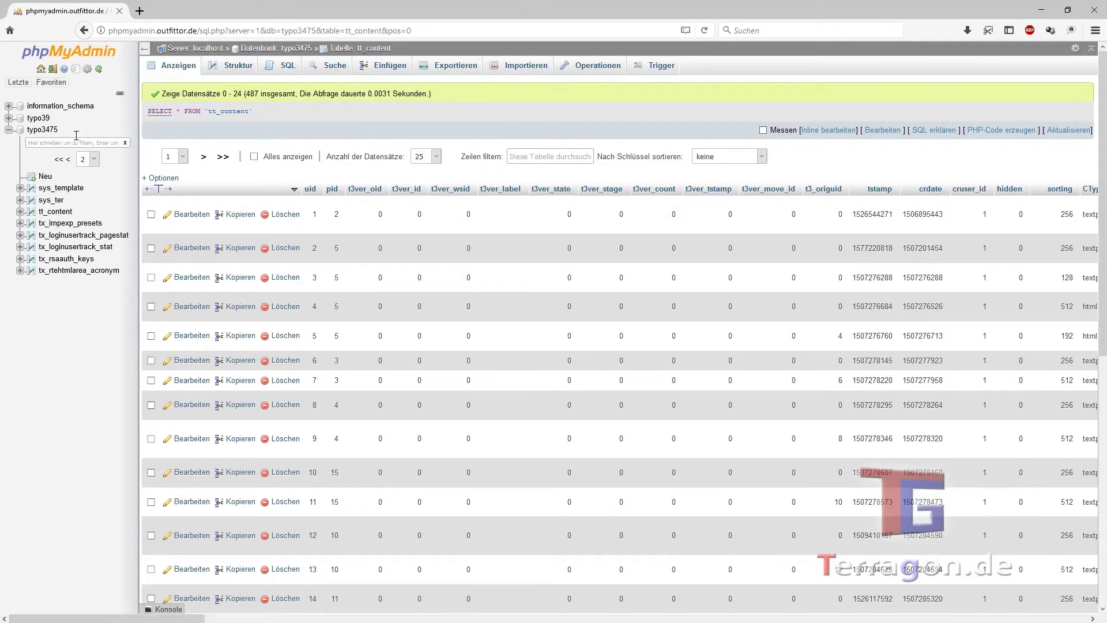
Expand typo39 and page through its table list to locate tt_content
left_click(9, 118)
scroll(22, 360, "down", 5)
scroll(21, 361, "down", 4)
scroll(58, 289, "up", 10)
left_click(71, 147)
left_click(68, 176)
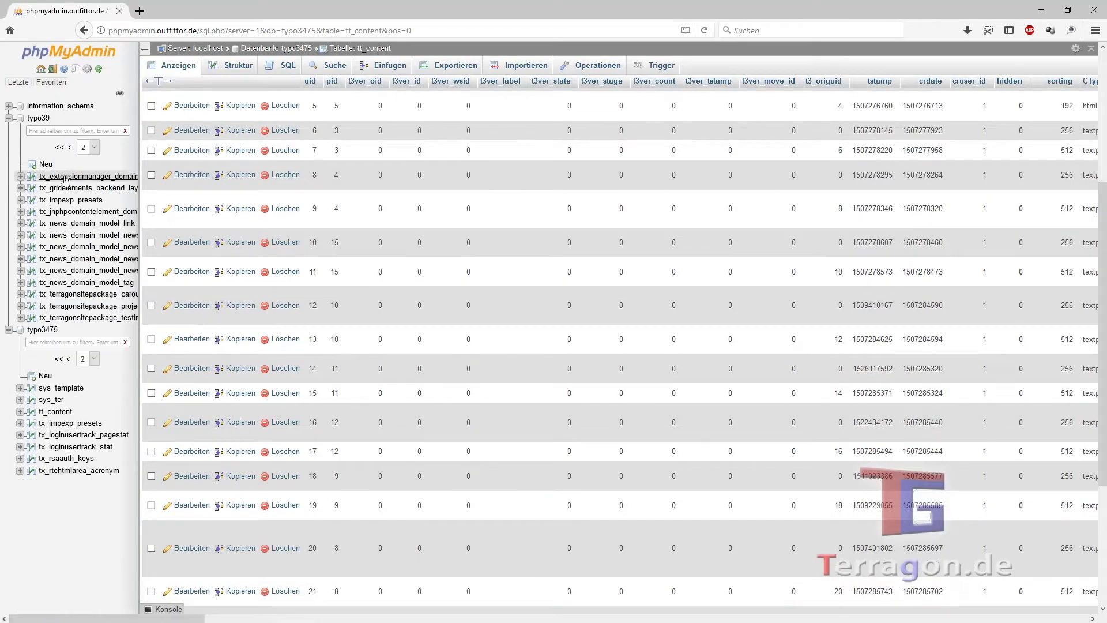
left_click(96, 153)
left_click(87, 162)
scroll(74, 404, "down", 5)
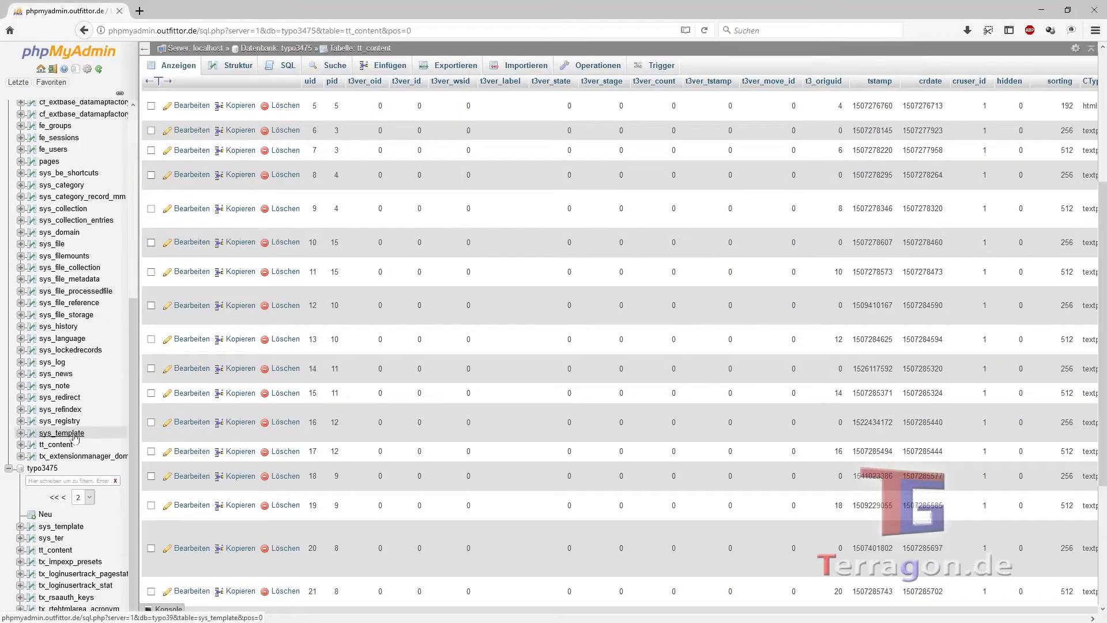
Browse typo39's tt_content table (489 records) and scroll across its columns
left_click(58, 444)
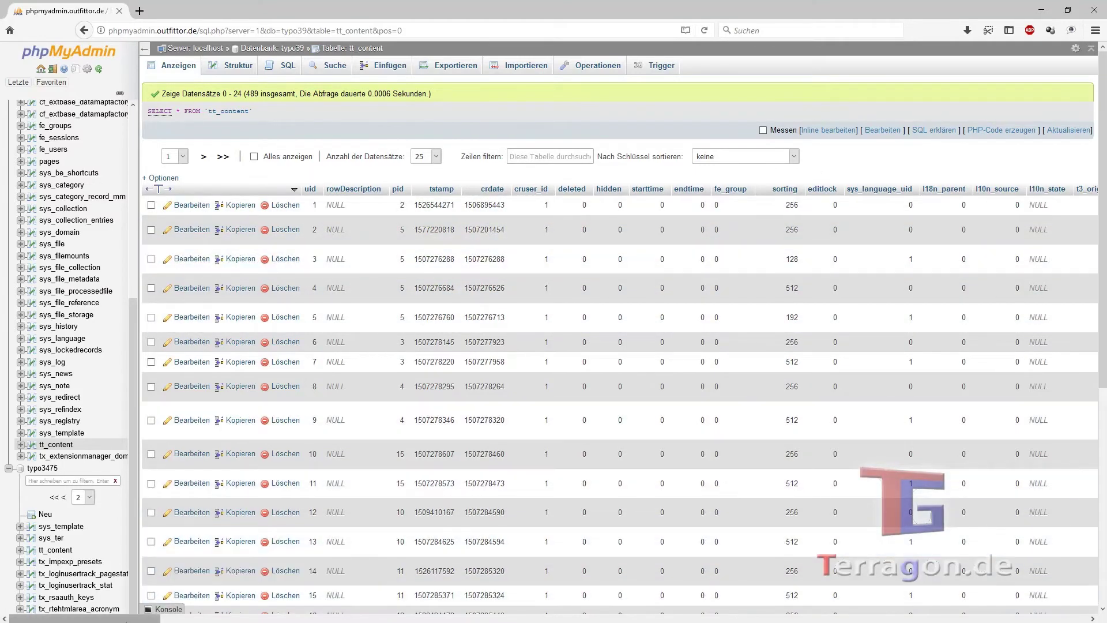
left_click_drag(137, 619, 377, 617)
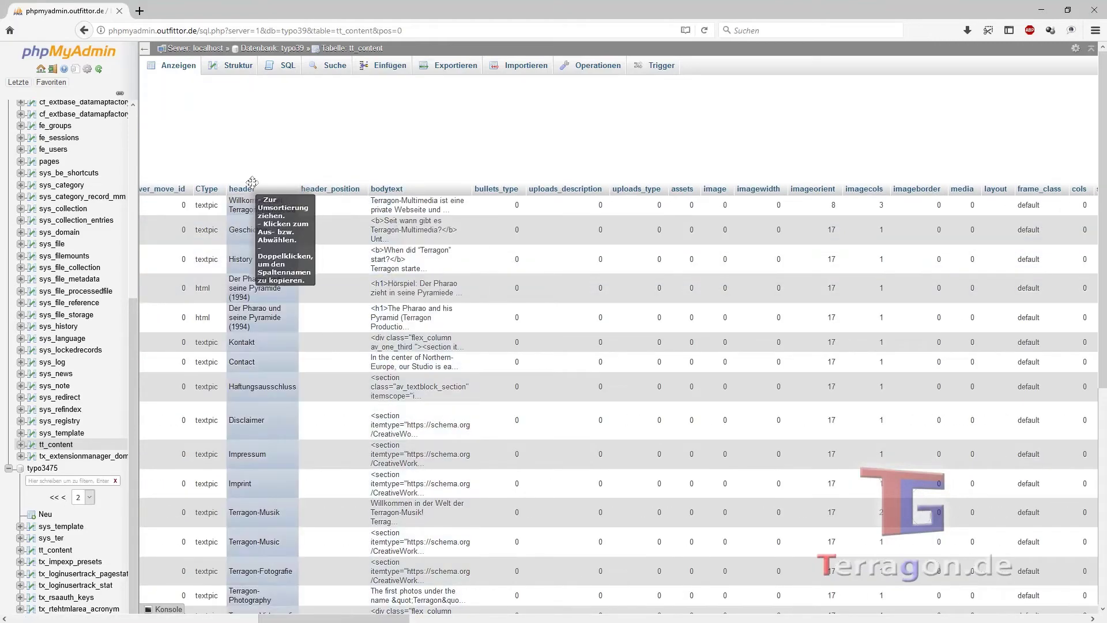
left_click_drag(300, 619, 49, 609)
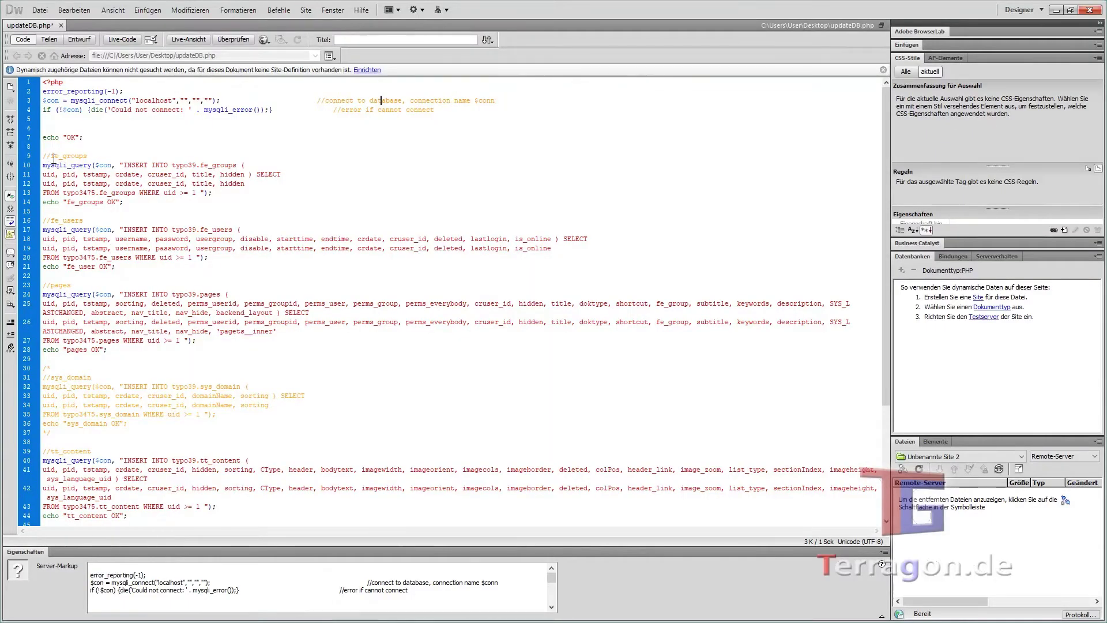
Highlight the INSERT INTO typo39.tt_content target and the typo3475.tt_content source
scroll(219, 282, "down", 6)
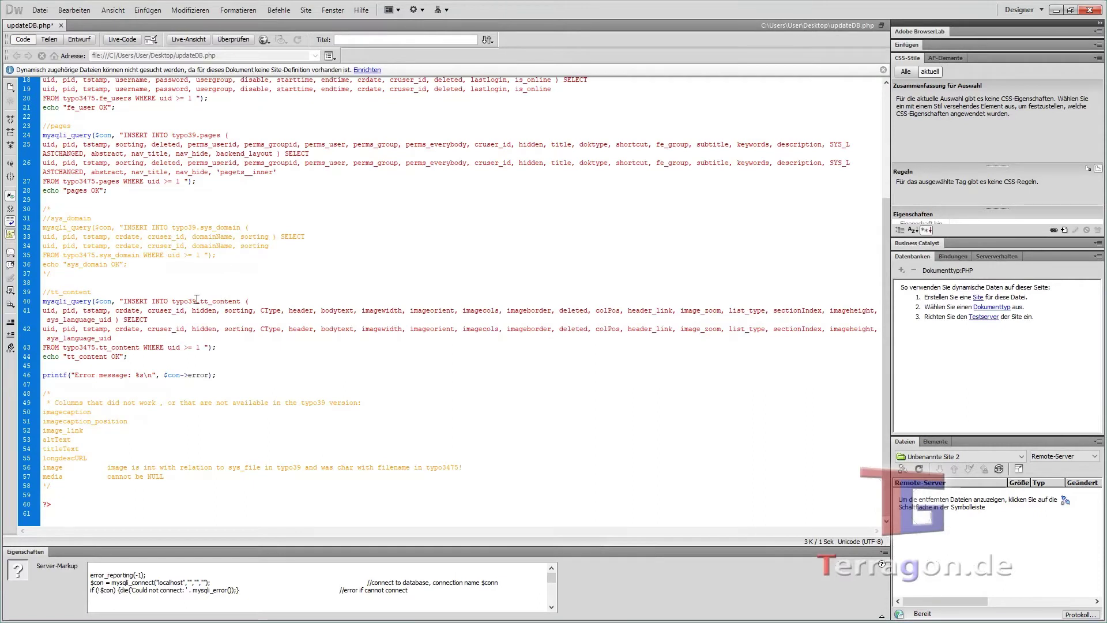
left_click_drag(200, 300, 240, 301)
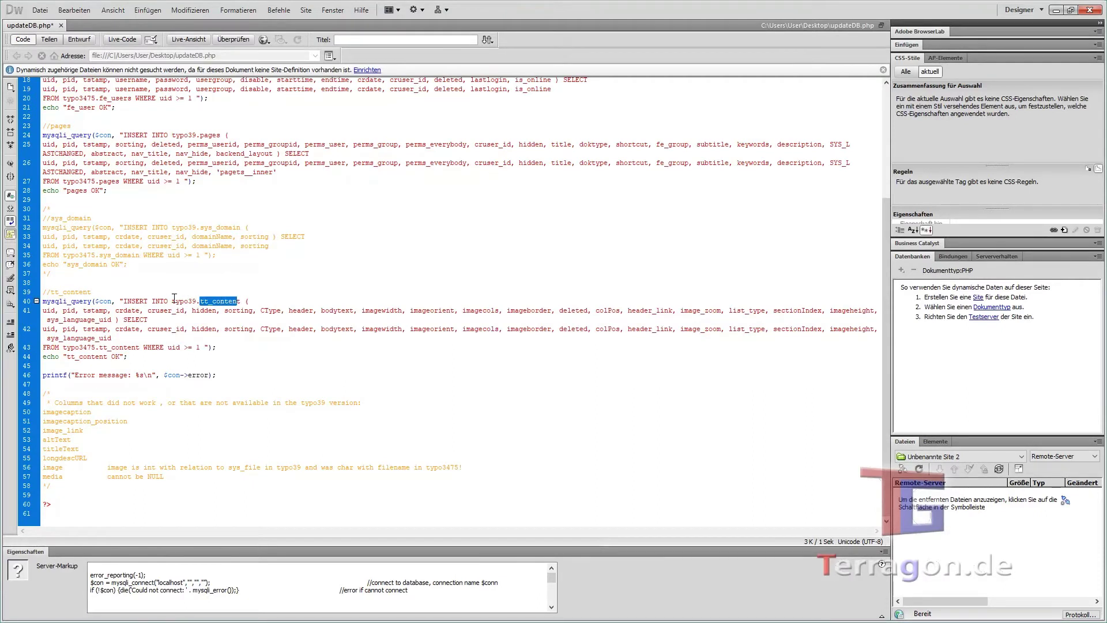
left_click_drag(168, 301, 232, 299)
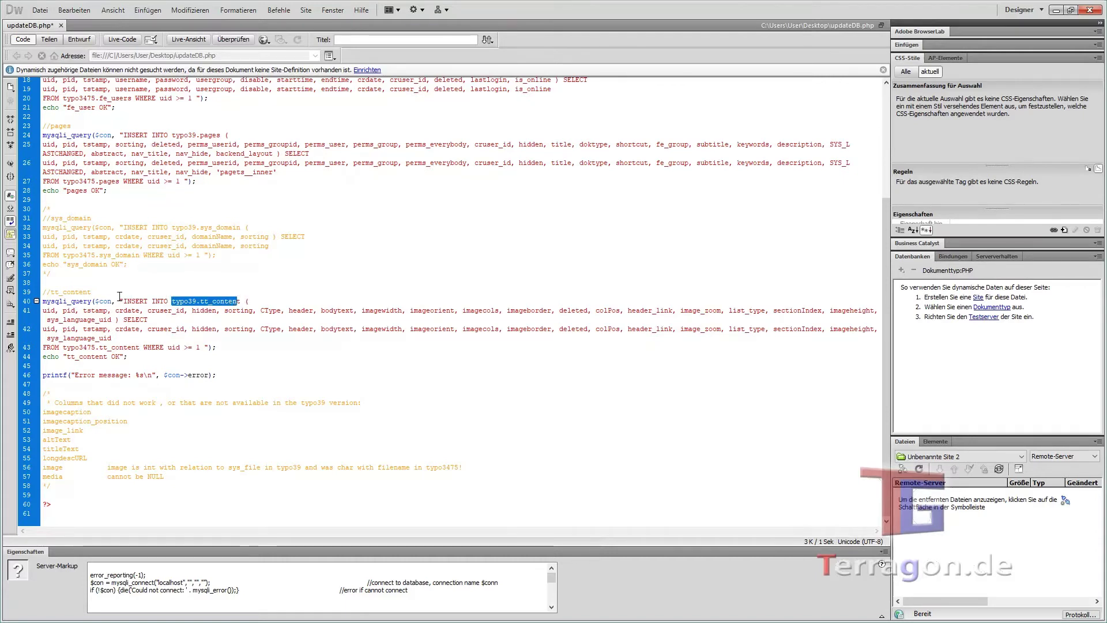
left_click_drag(123, 301, 234, 298)
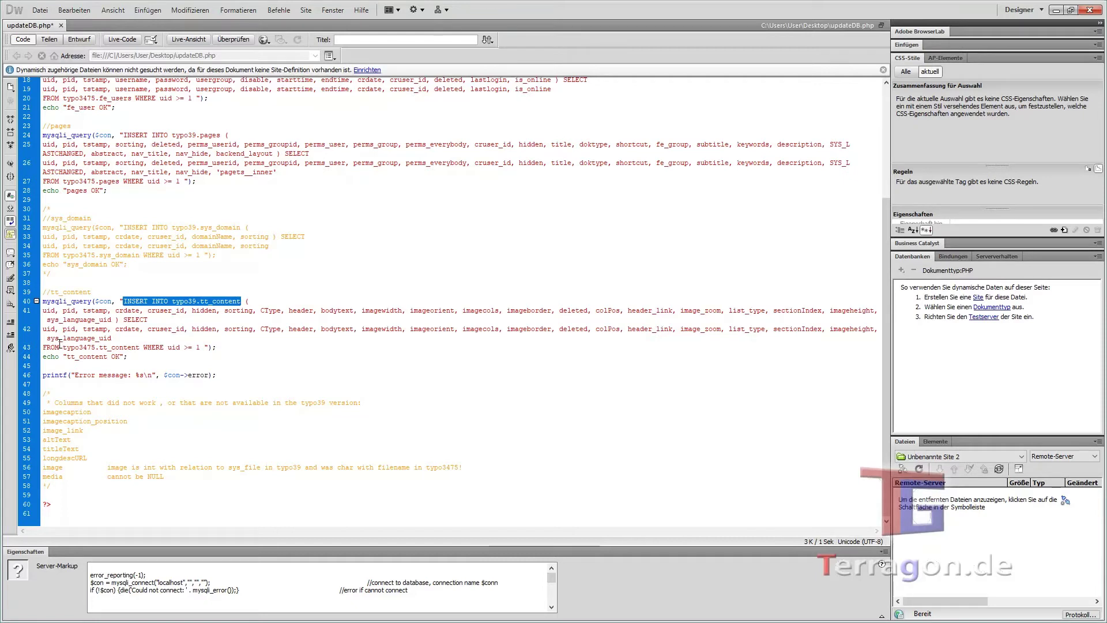
left_click_drag(61, 346, 141, 341)
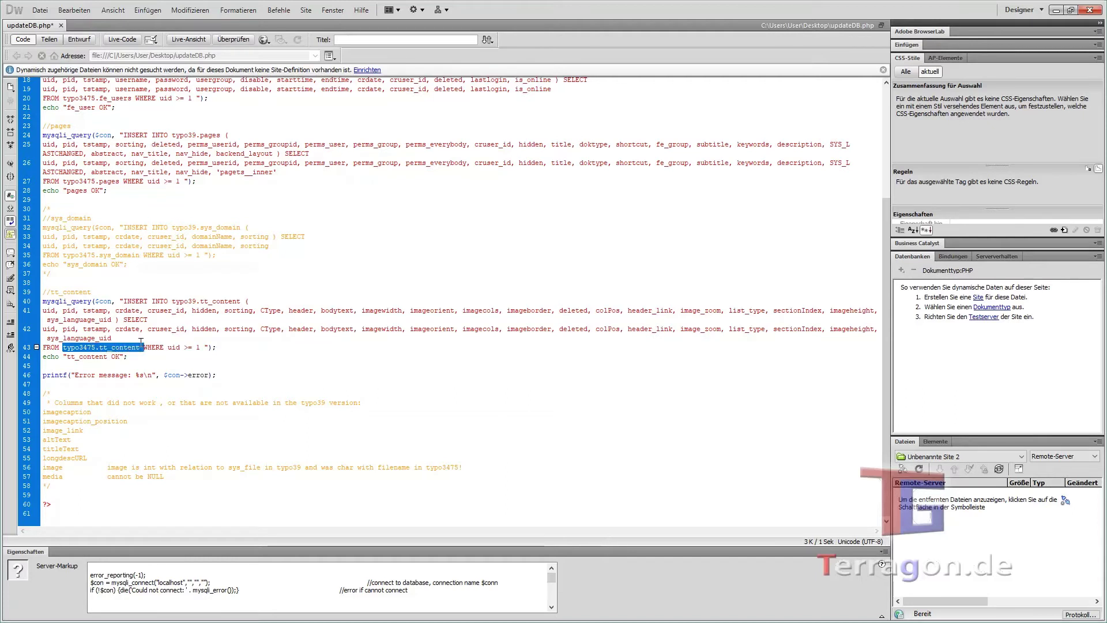
Highlight the uid and pid columns in both the insert and select column lists
double_click(48, 311)
left_click(47, 329)
double_click(68, 311)
double_click(69, 329)
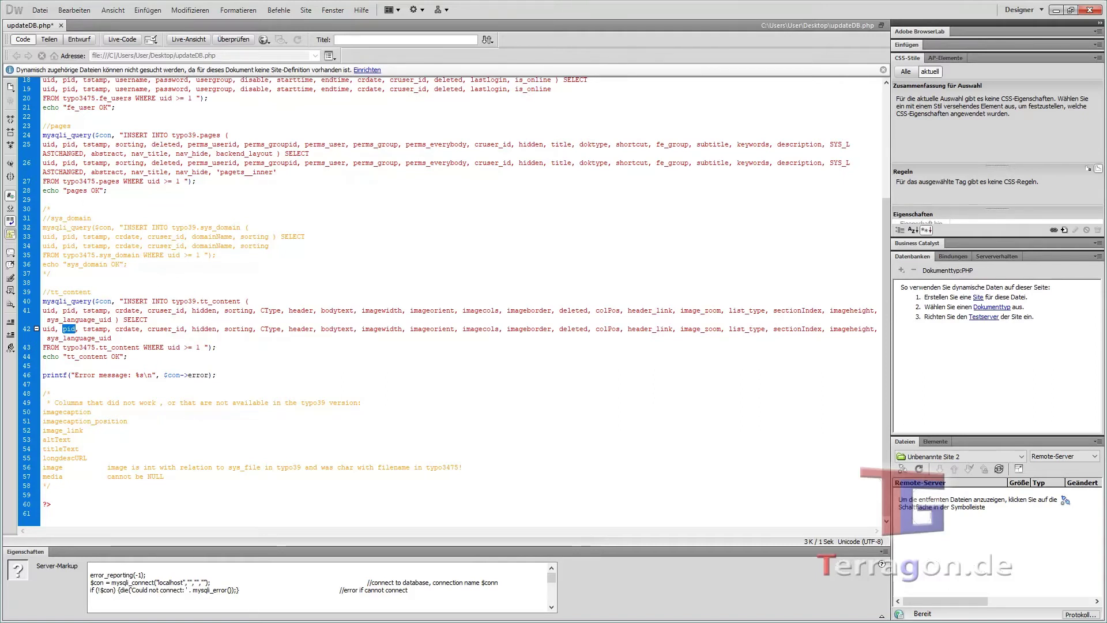
key("alt+Tab")
scroll(576, 346, "down", 6)
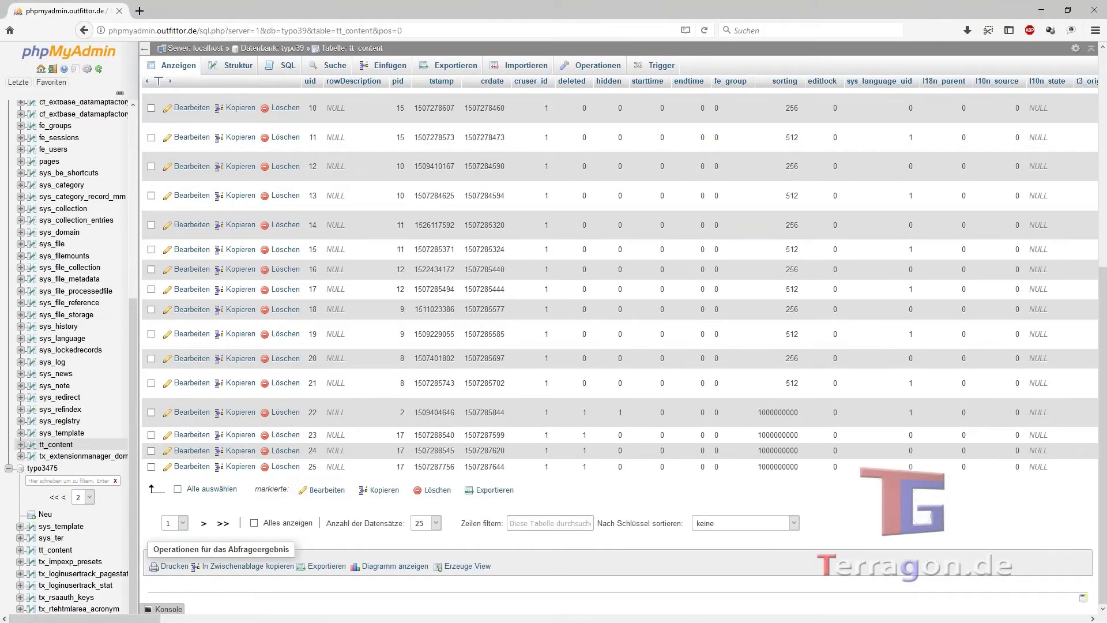
key("alt+Tab")
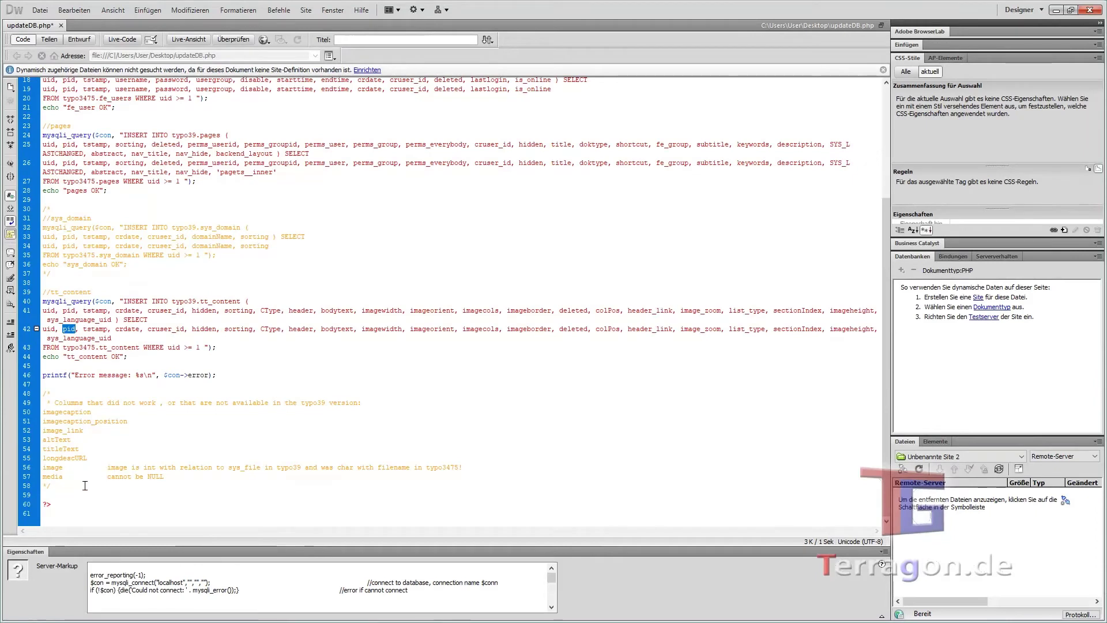
left_click_drag(80, 487, 42, 392)
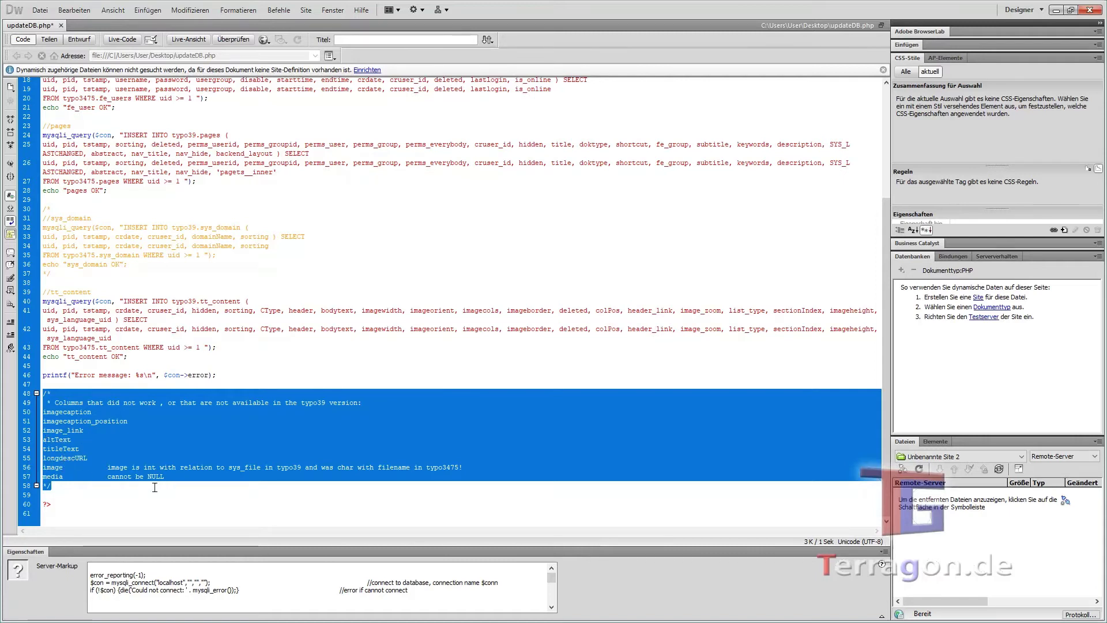
left_click(423, 325)
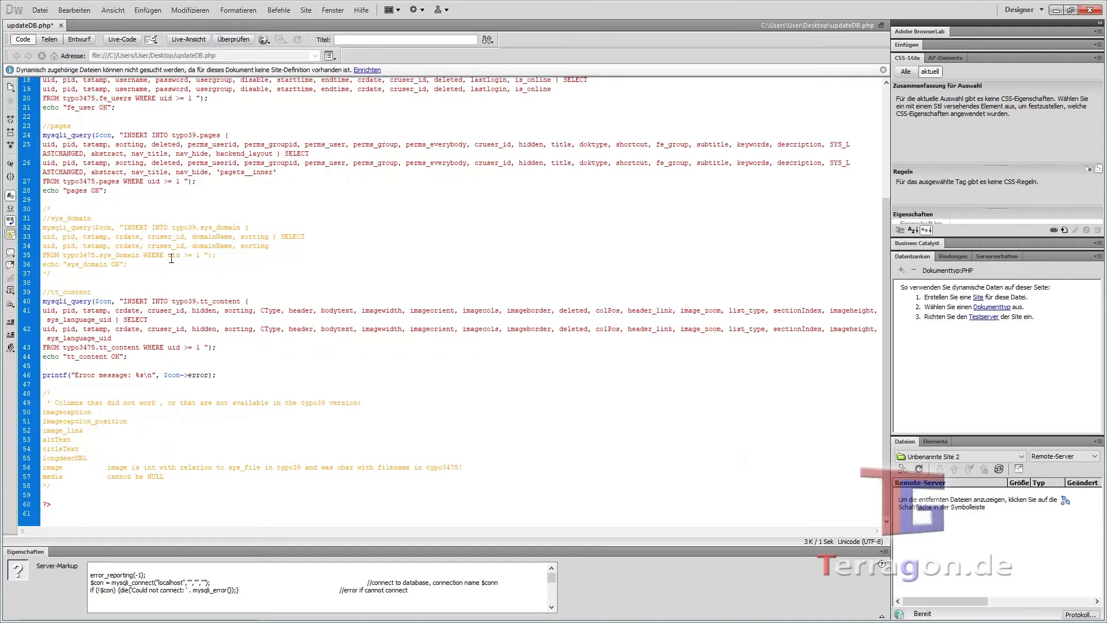
scroll(268, 155, "up", 6)
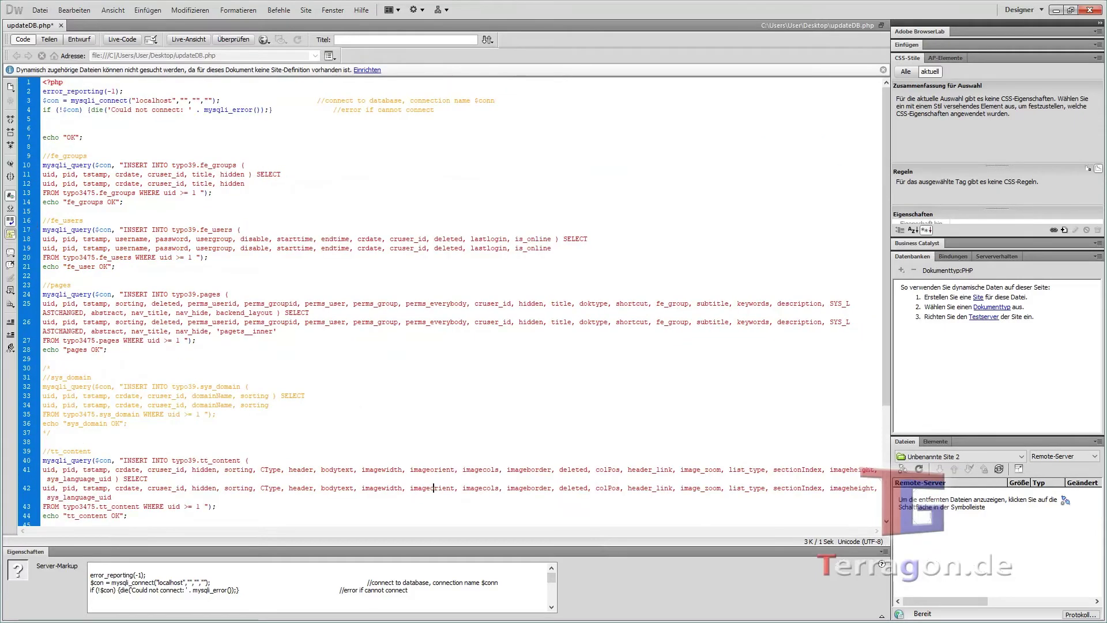
key("alt+Tab")
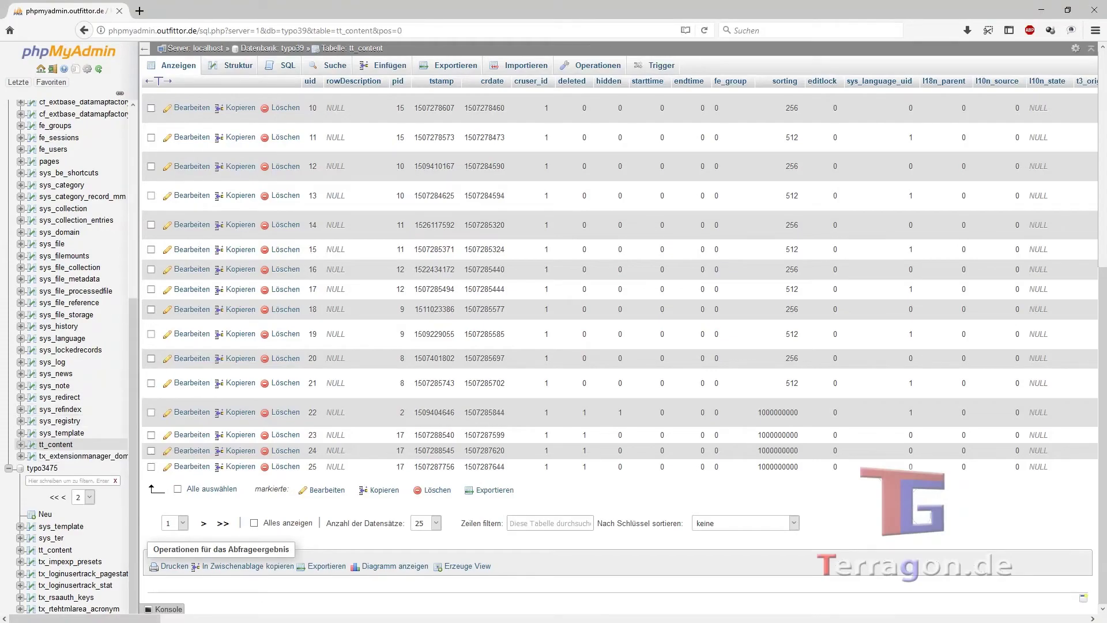
key("alt+Tab")
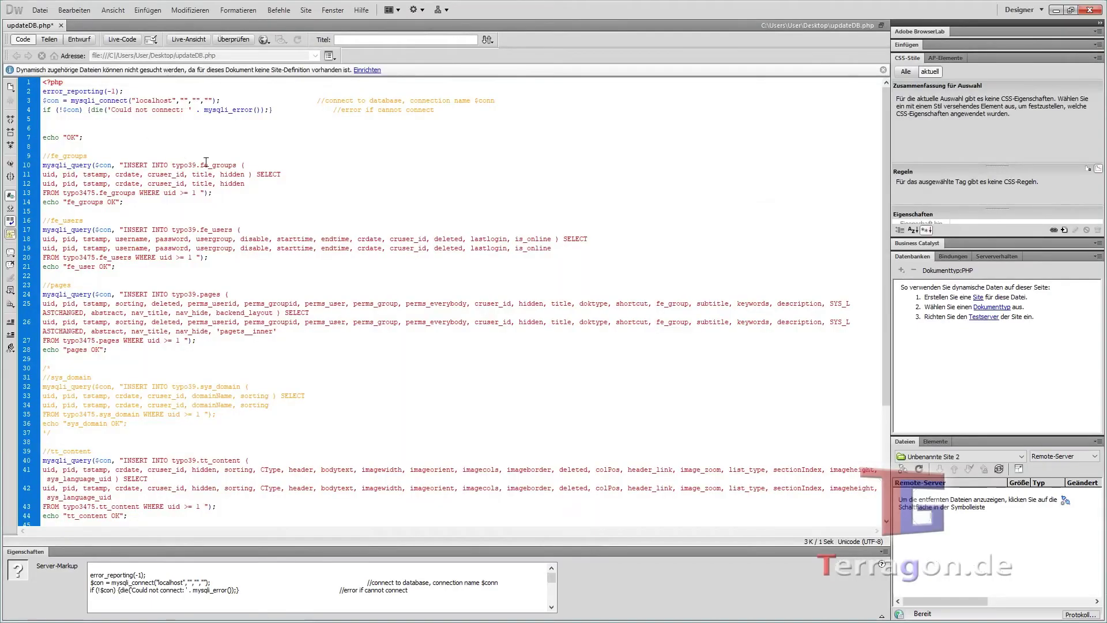
Mark the fe_groups, fe_users and pages queries, then browse typo39's pages table (191 records)
left_click_drag(208, 145, 404, 346)
left_click(405, 406)
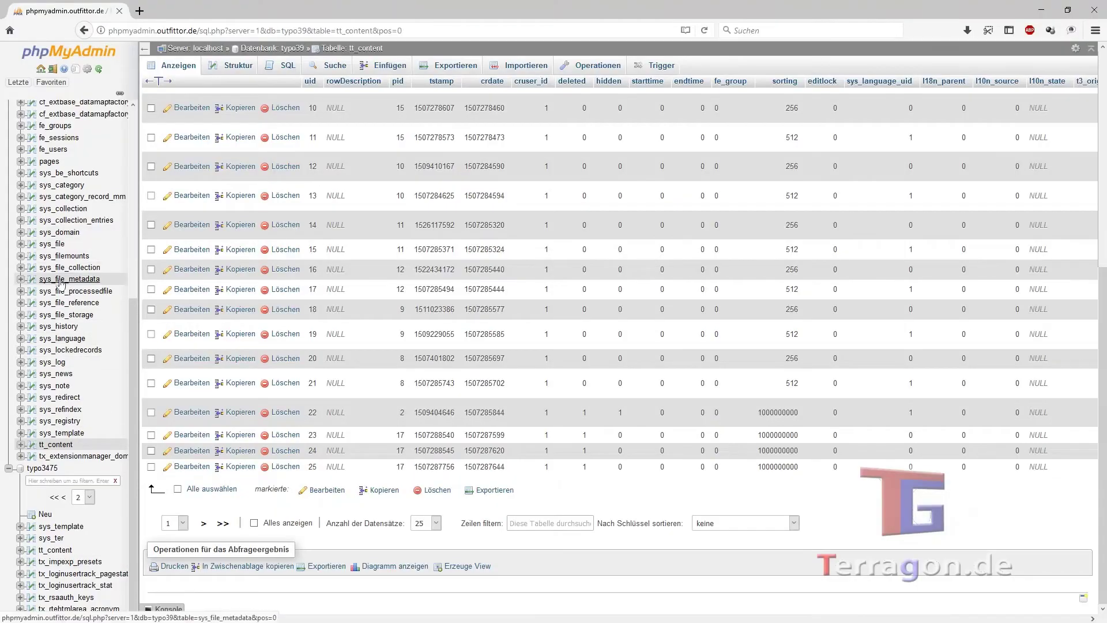
scroll(69, 265, "up", 5)
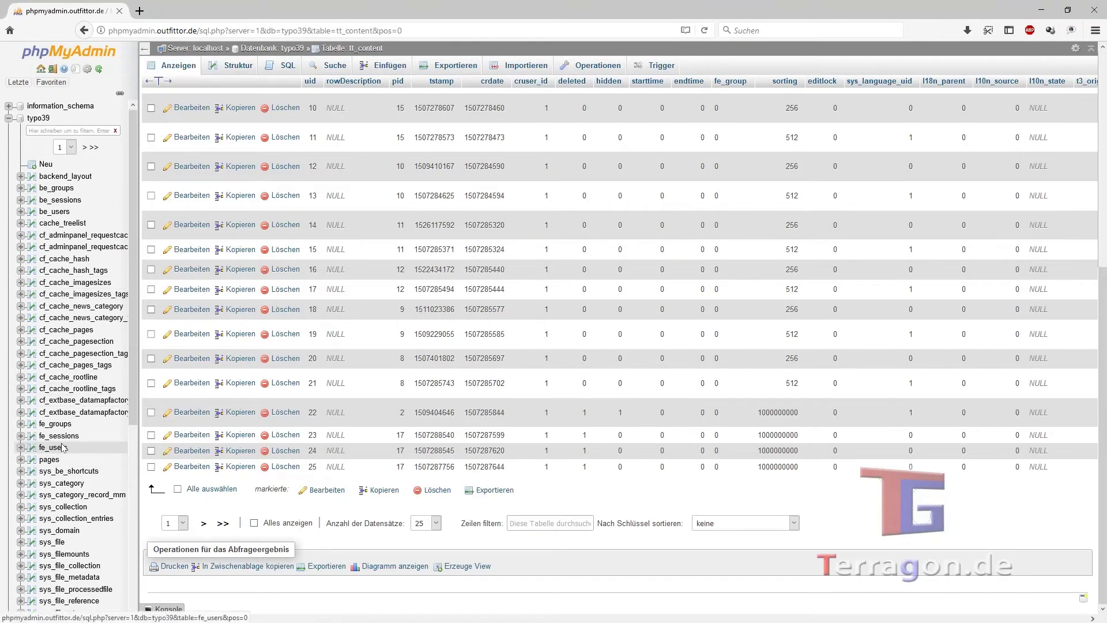
left_click(50, 460)
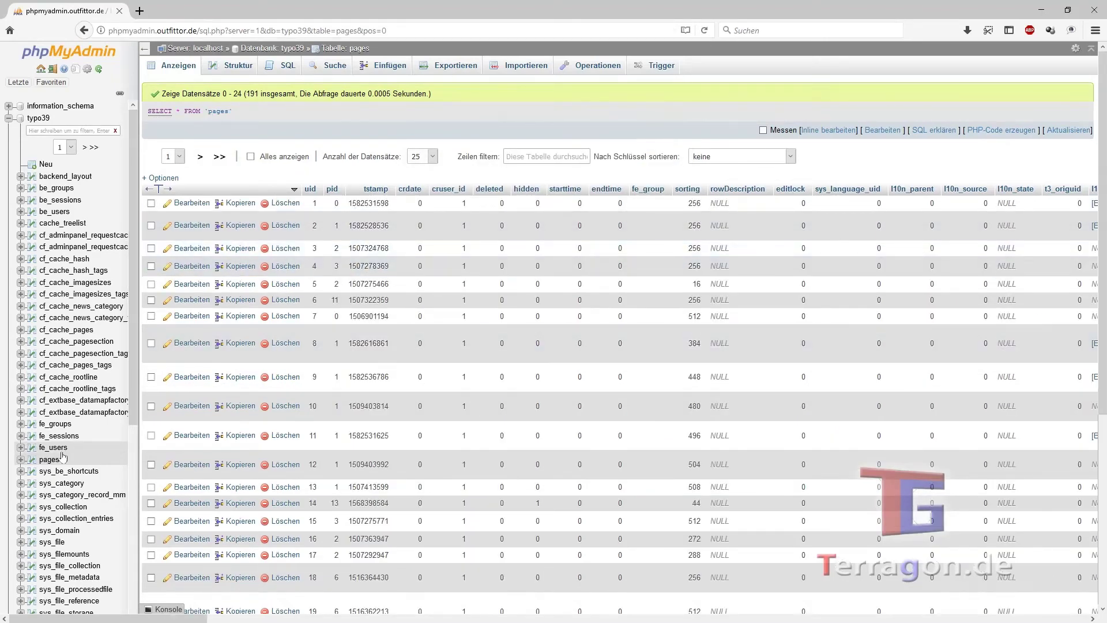
scroll(52, 490, "down", 4)
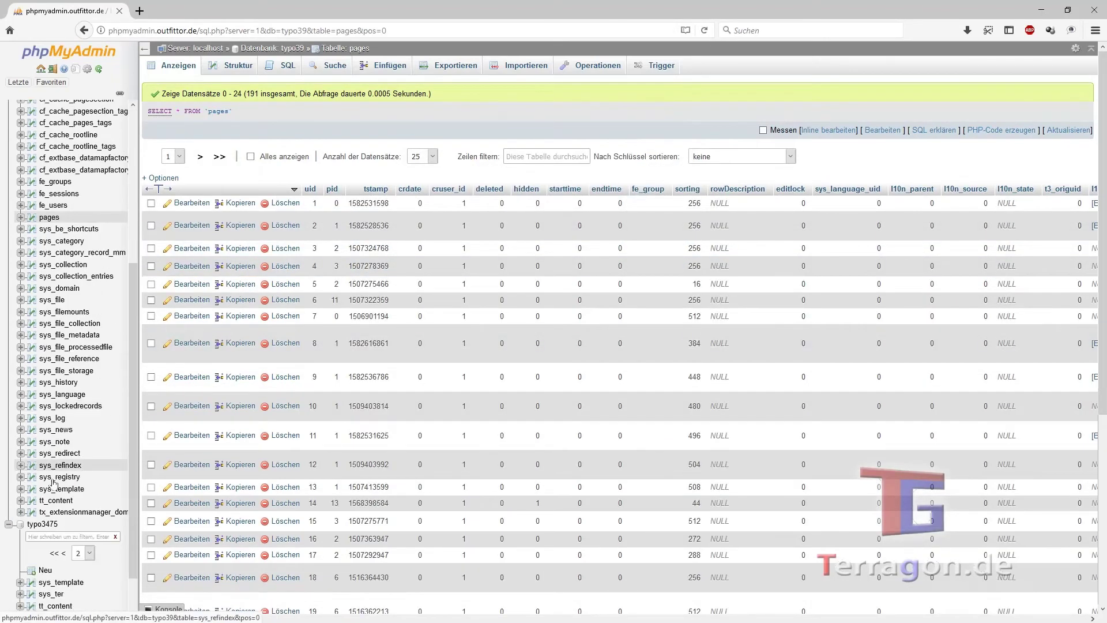
scroll(52, 494, "up", 4)
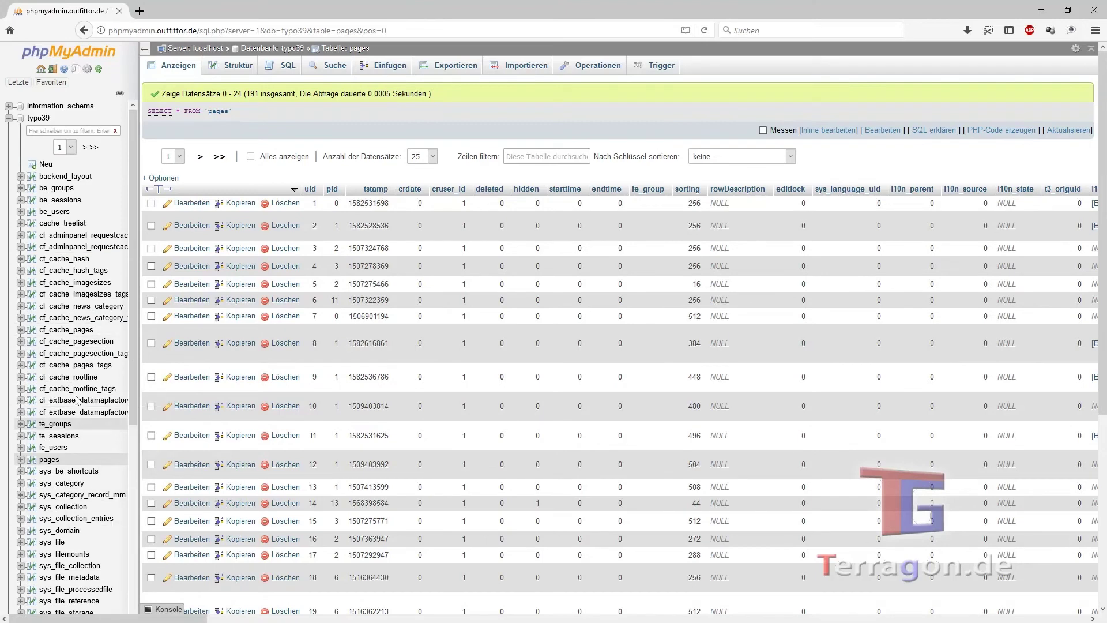
scroll(173, 346, "down", 4)
scroll(128, 458, "down", 3)
scroll(566, 148, "up", 4)
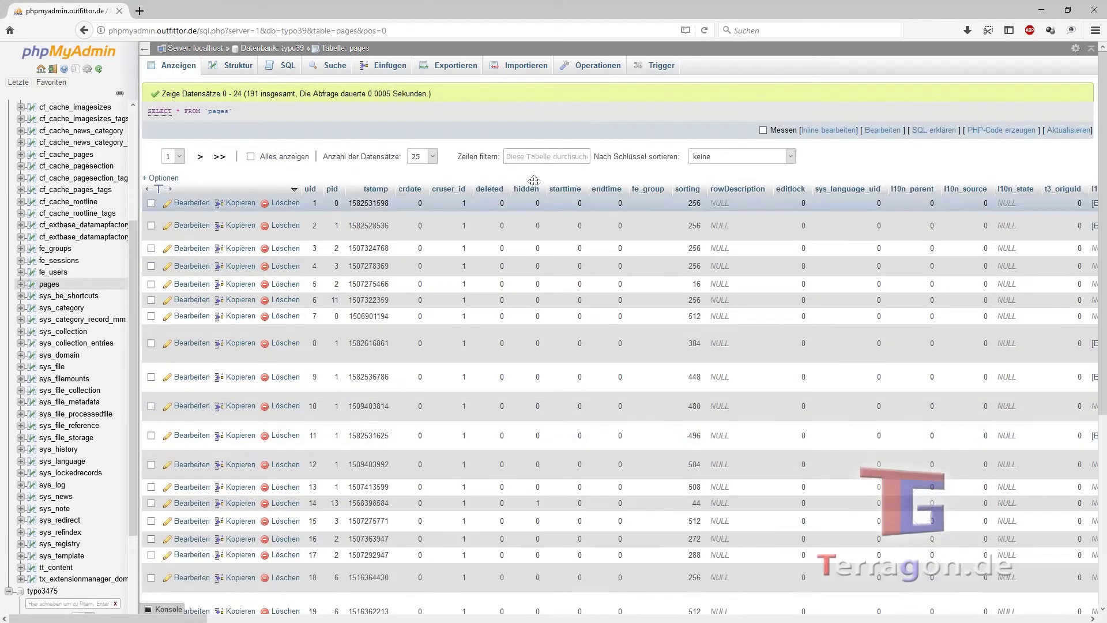
left_click(591, 67)
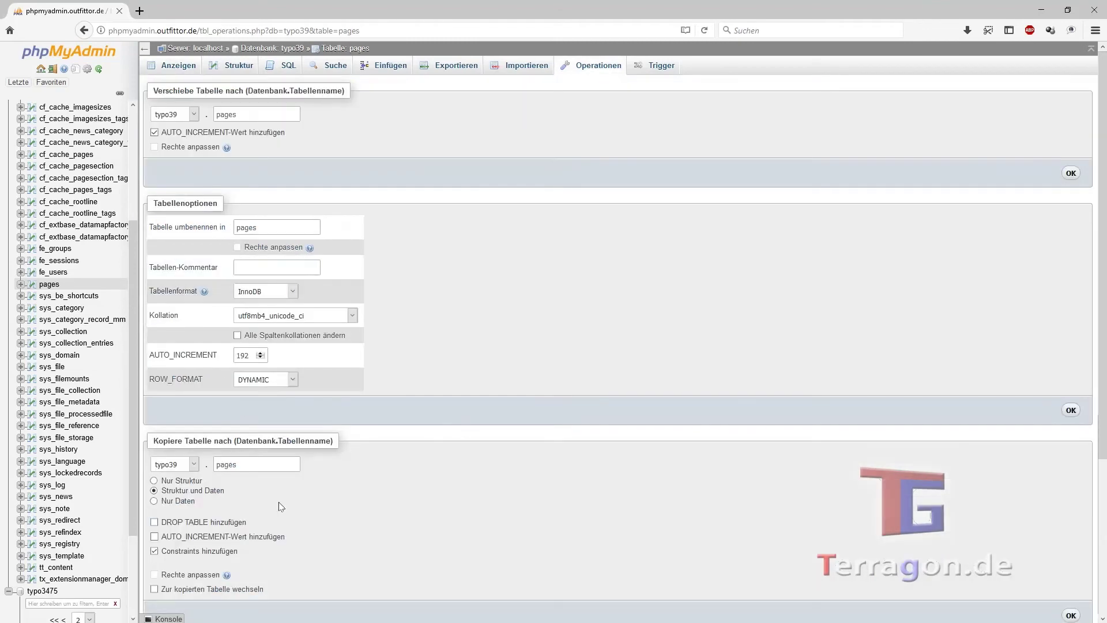
scroll(386, 437, "down", 3)
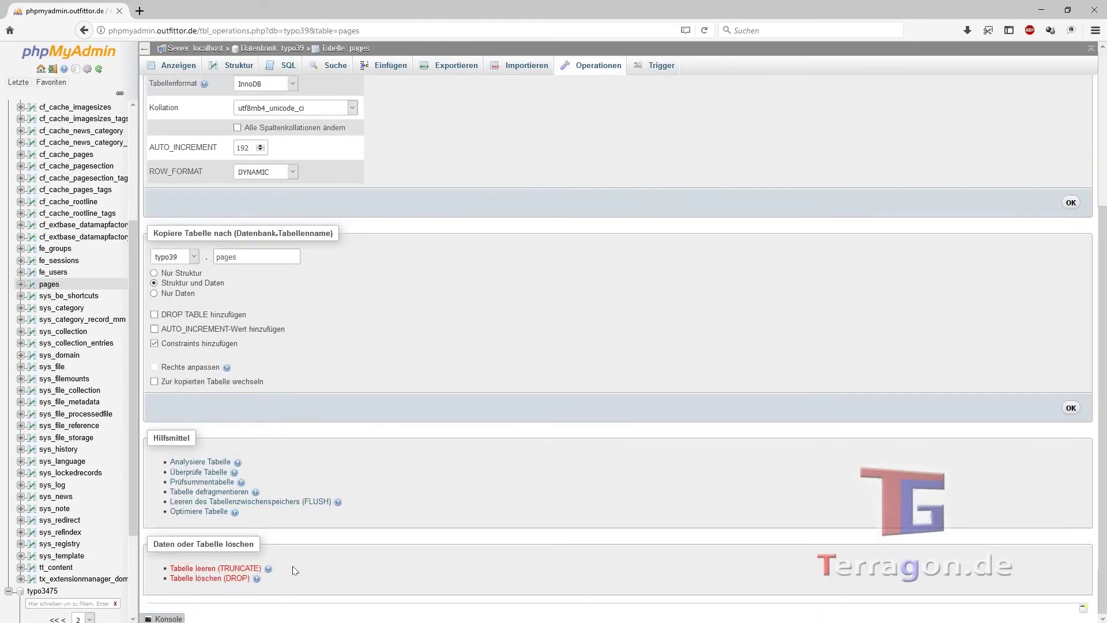
triple_click(163, 571)
left_click(413, 384)
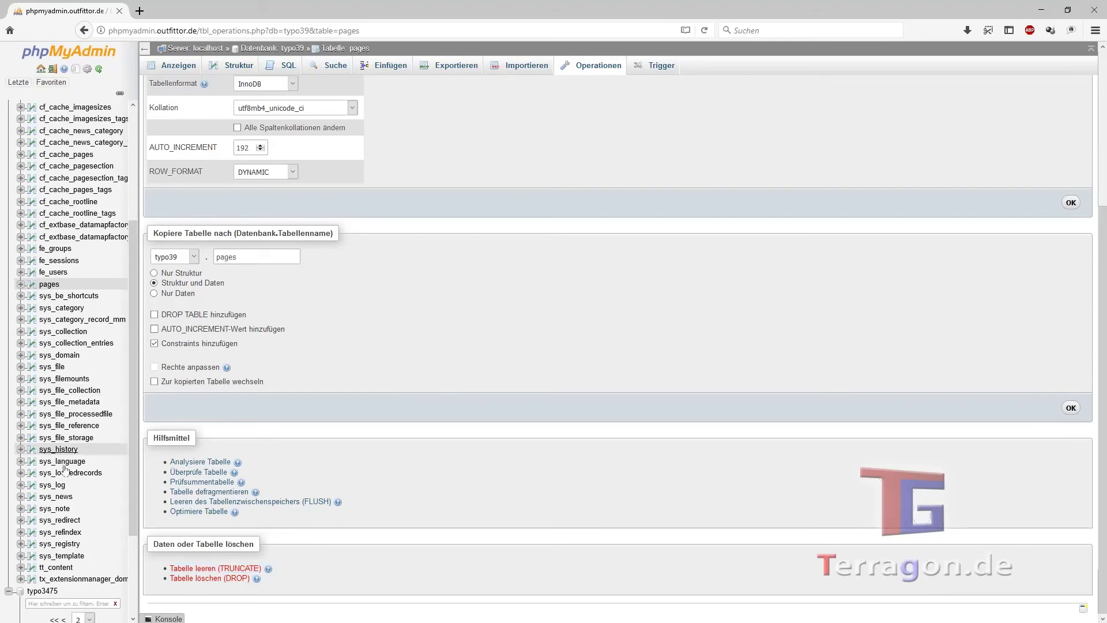
left_click(49, 285)
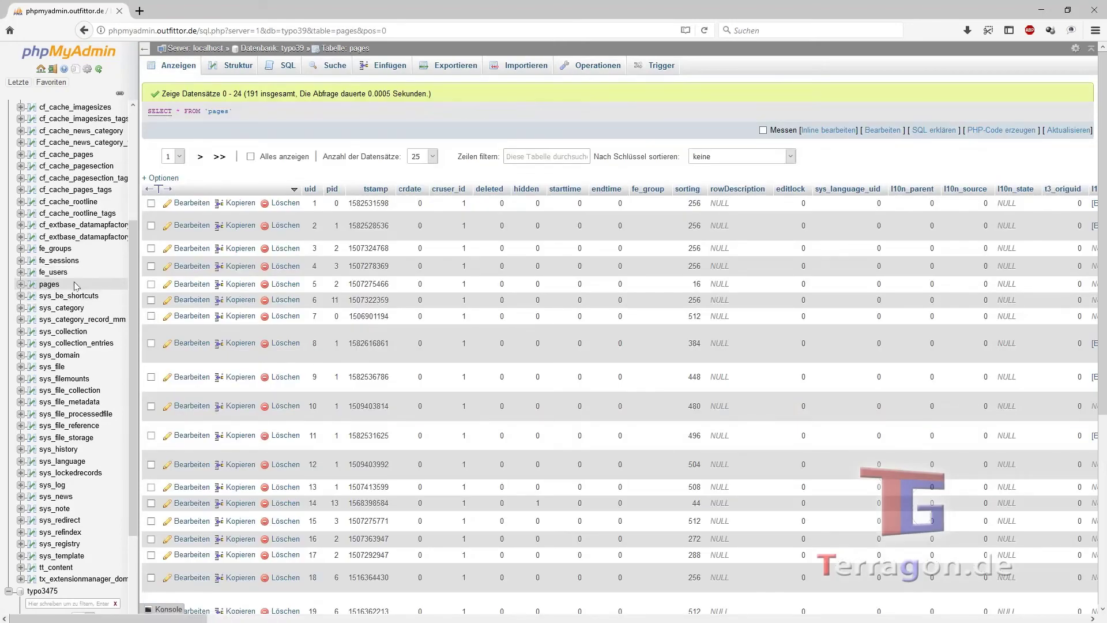
scroll(95, 415, "down", 4)
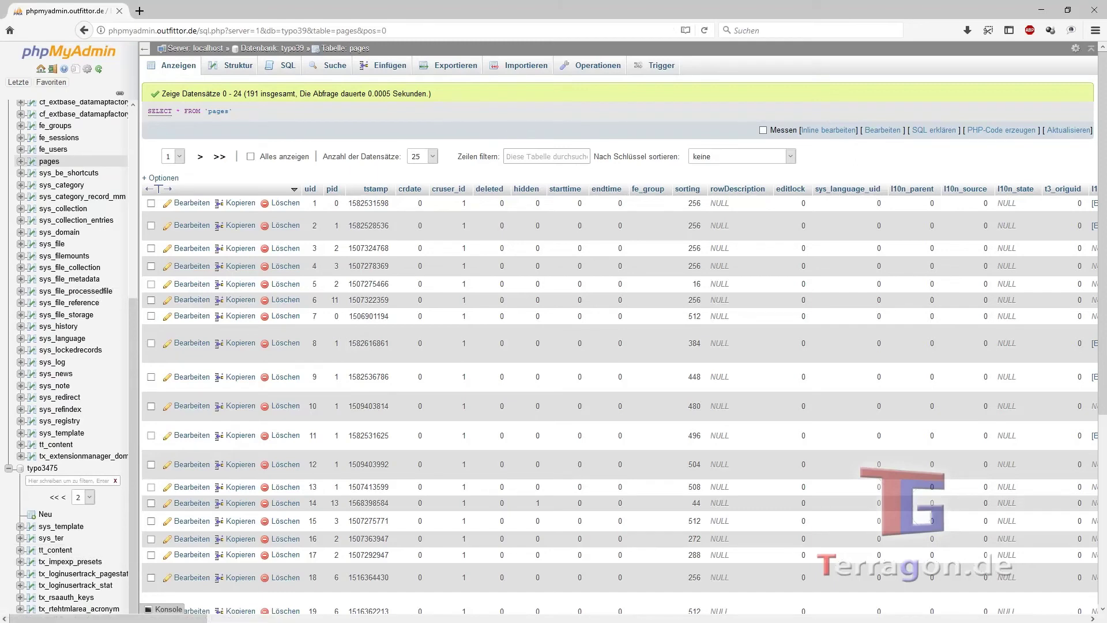
Back in updateDB.php, highlight the target tables fe_groups, fe_users, pages and tt_content
key("alt+Tab")
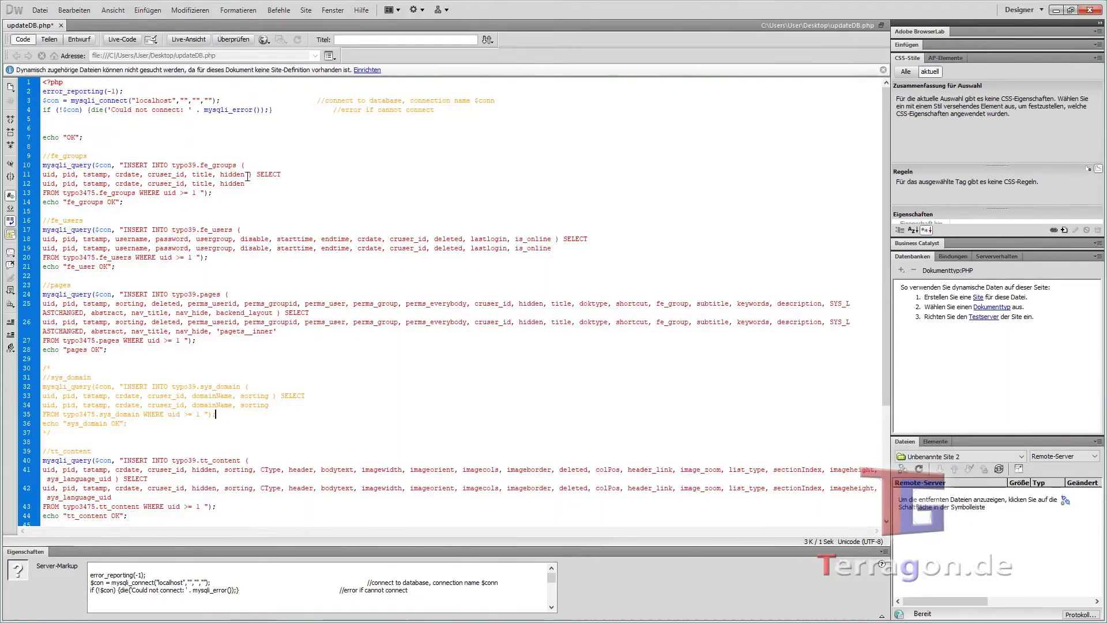
left_click_drag(200, 165, 236, 166)
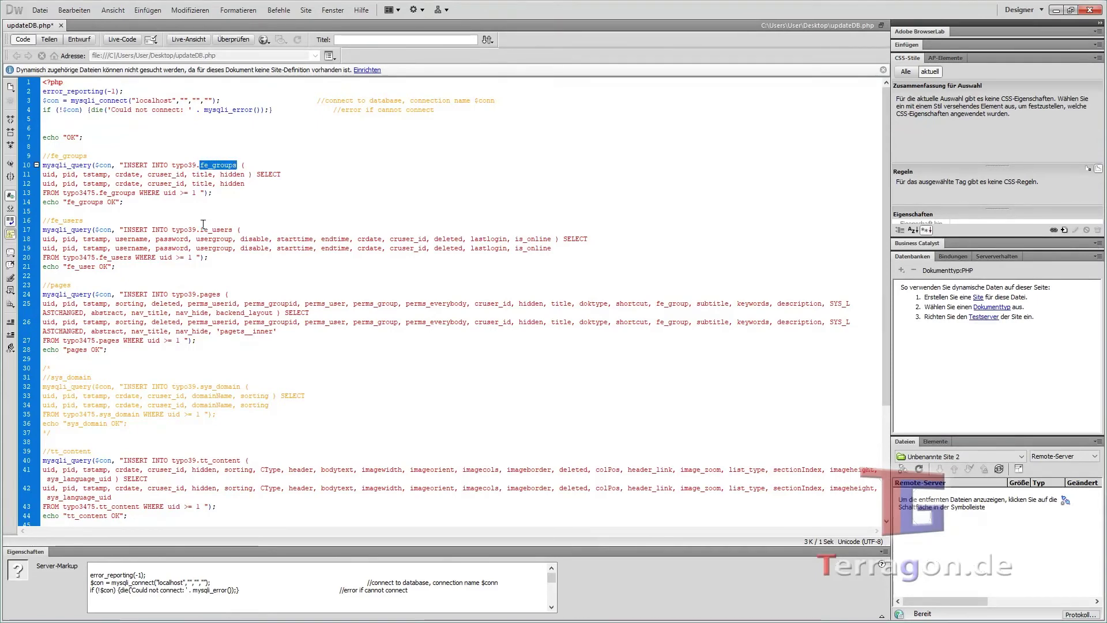
left_click_drag(201, 229, 233, 231)
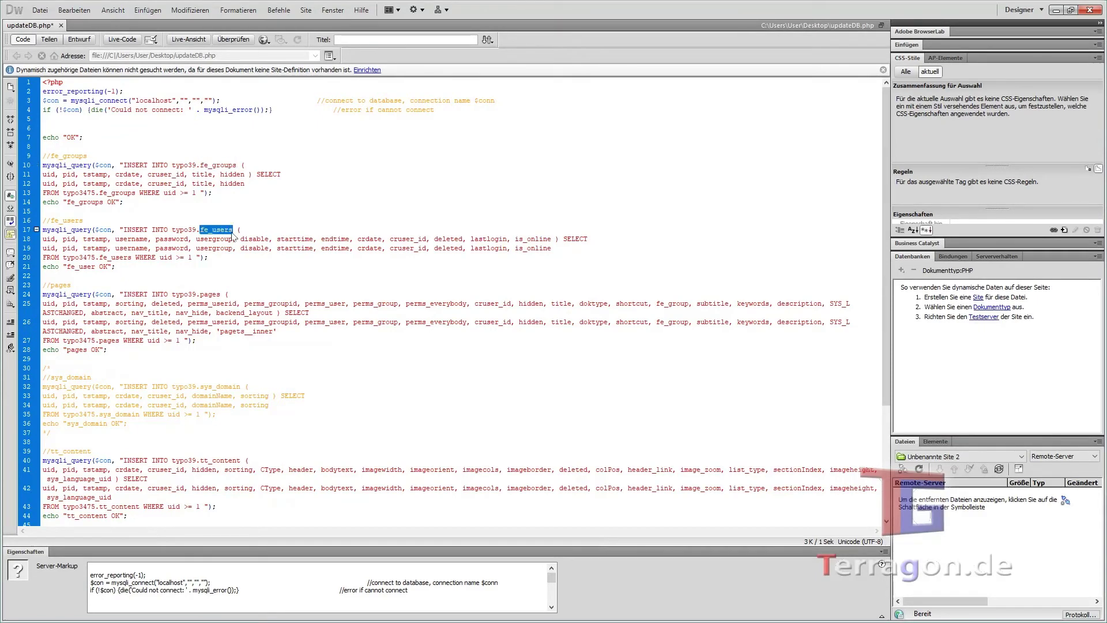
double_click(205, 294)
scroll(215, 320, "down", 6)
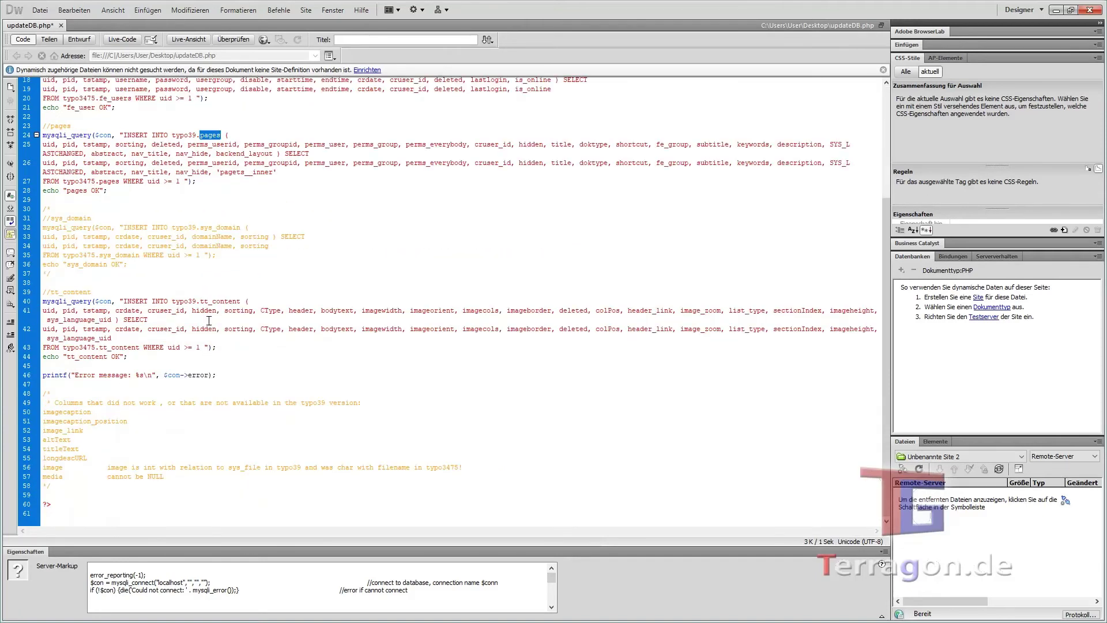
left_click_drag(199, 300, 240, 300)
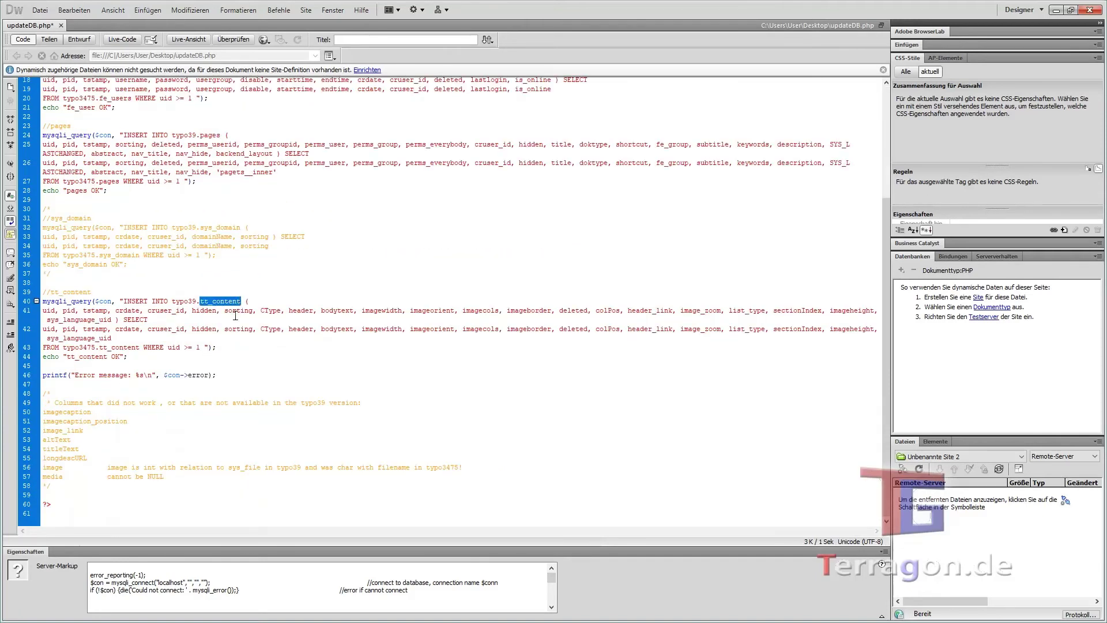
scroll(233, 304, "up", 6)
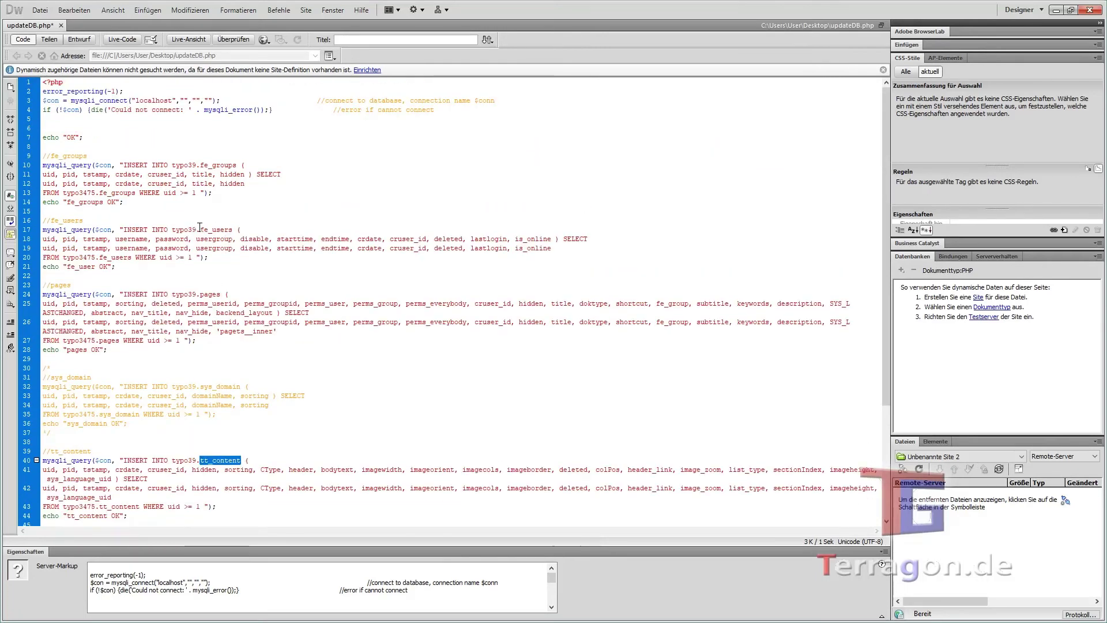
left_click_drag(199, 229, 233, 229)
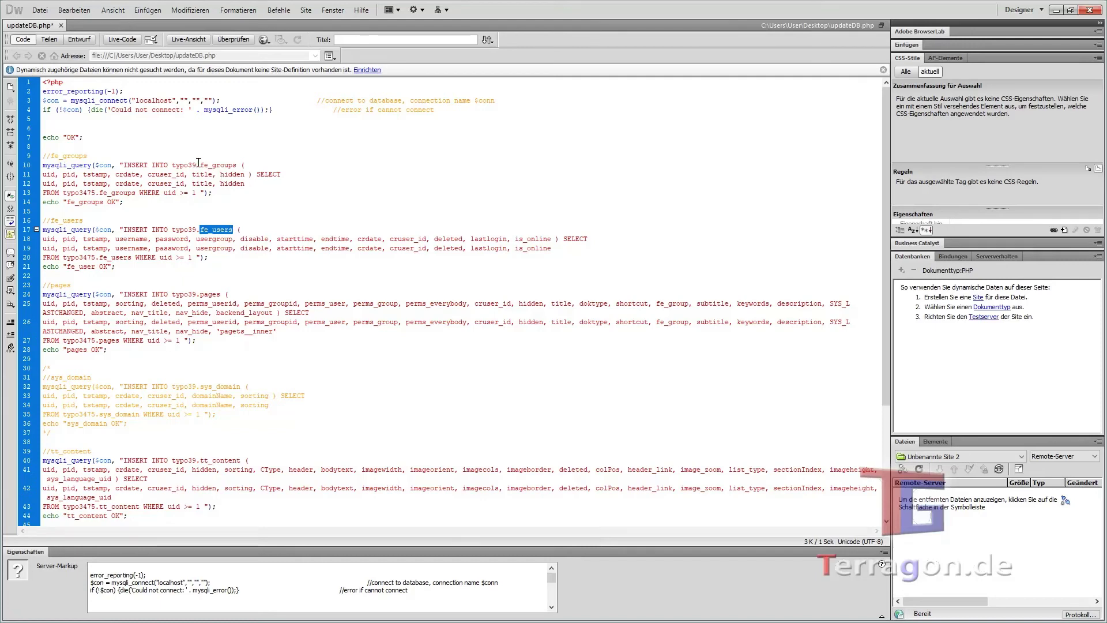
left_click_drag(200, 164, 233, 163)
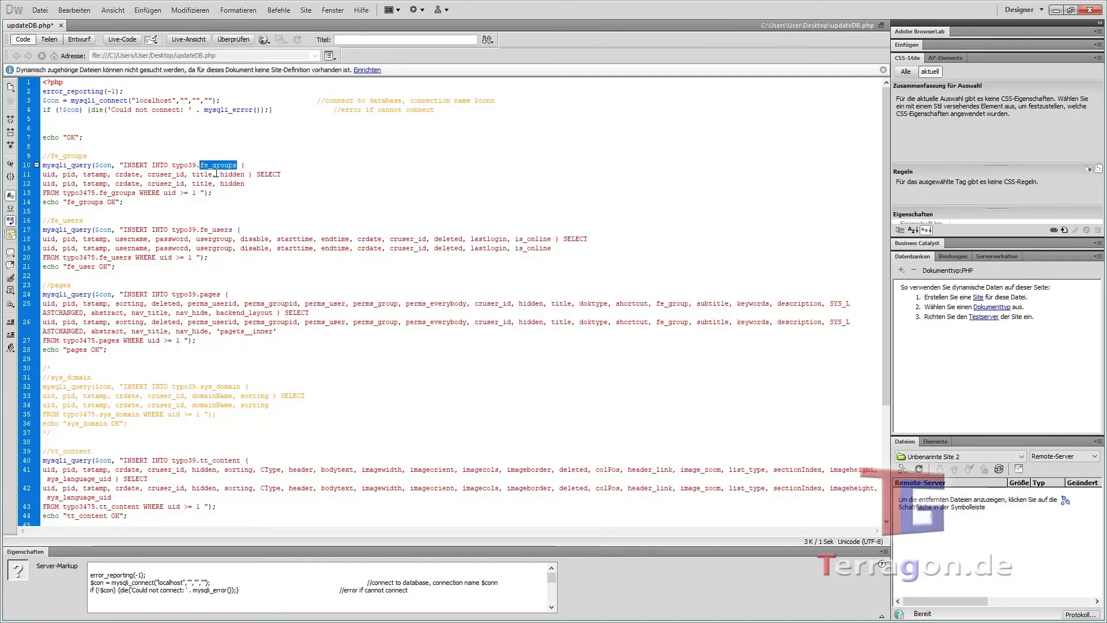
left_click(223, 203)
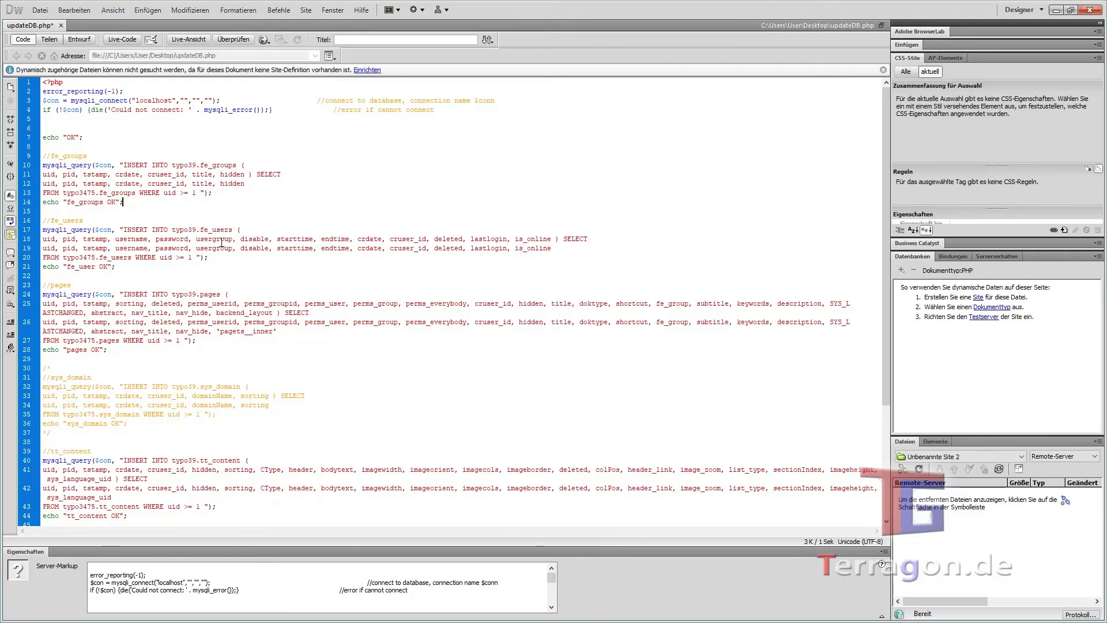
Highlight the pages and tt_content targets again near the commented-out sys_domain block
scroll(229, 249, "down", 5)
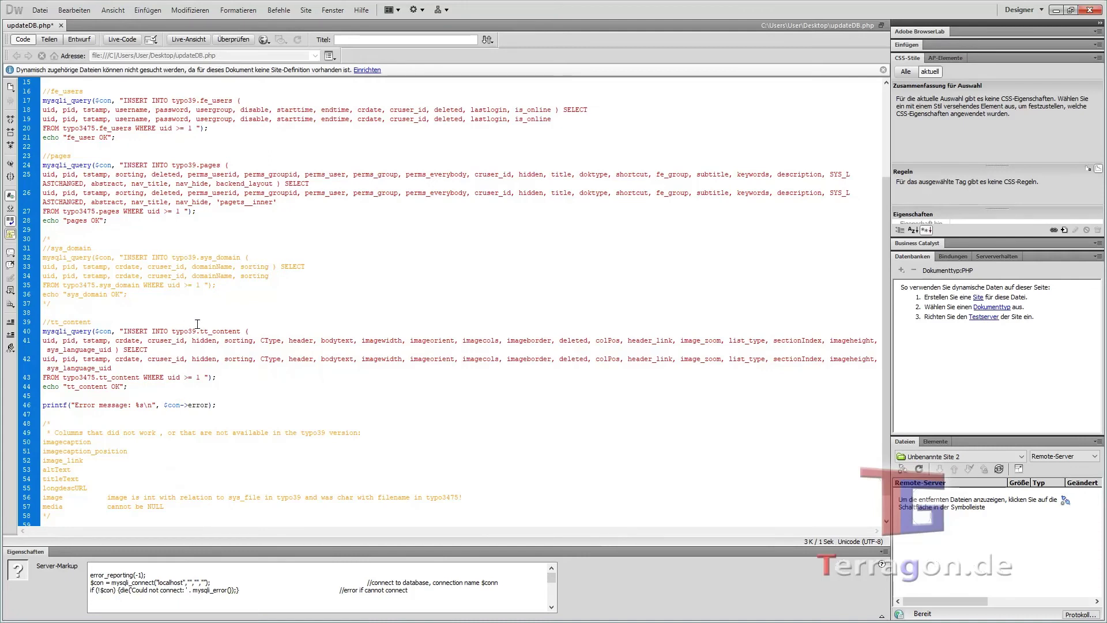
left_click_drag(200, 327, 238, 326)
double_click(206, 165)
left_click_drag(240, 331, 199, 331)
left_click(200, 290)
left_click_drag(199, 331, 240, 331)
left_click(244, 192)
scroll(250, 304, "down", 1)
scroll(249, 304, "up", 6)
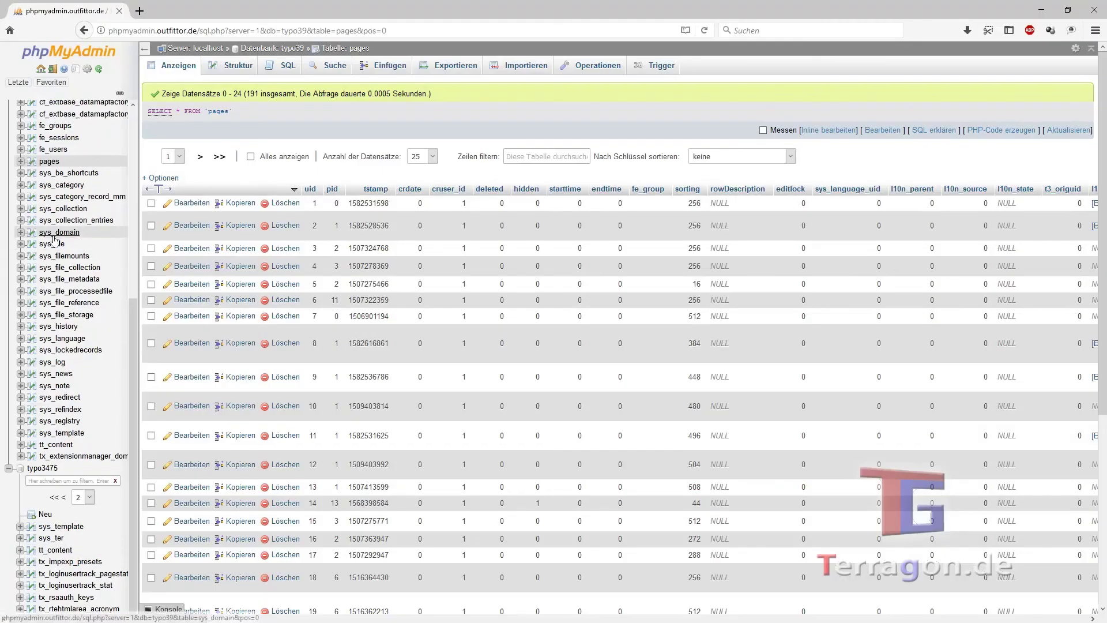
scroll(52, 256, "up", 5)
scroll(56, 283, "down", 5)
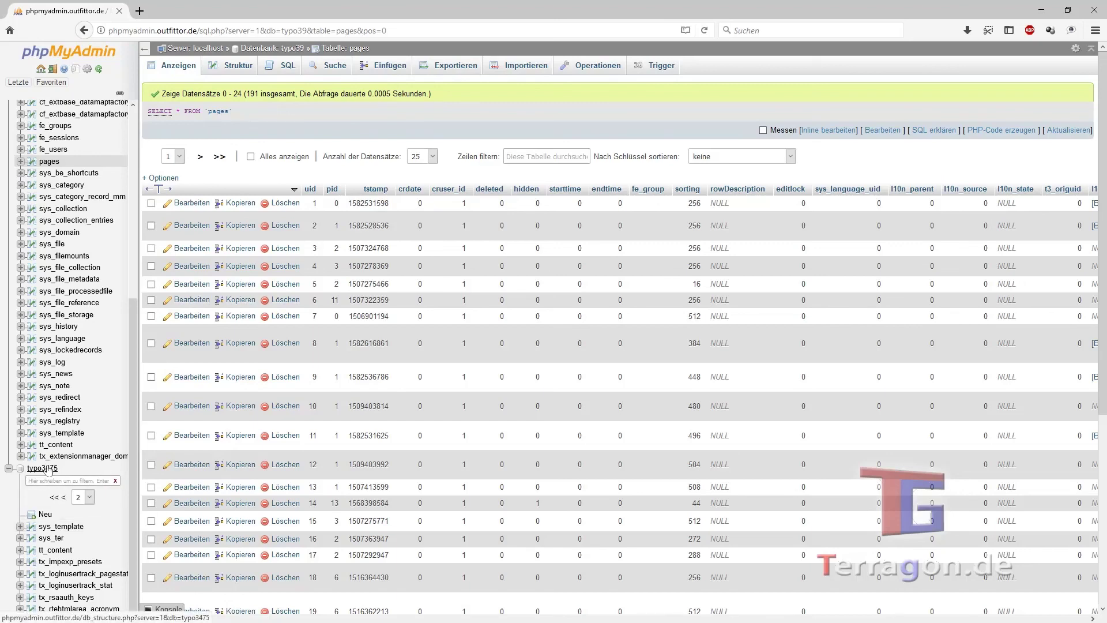
scroll(42, 470, "up", 5)
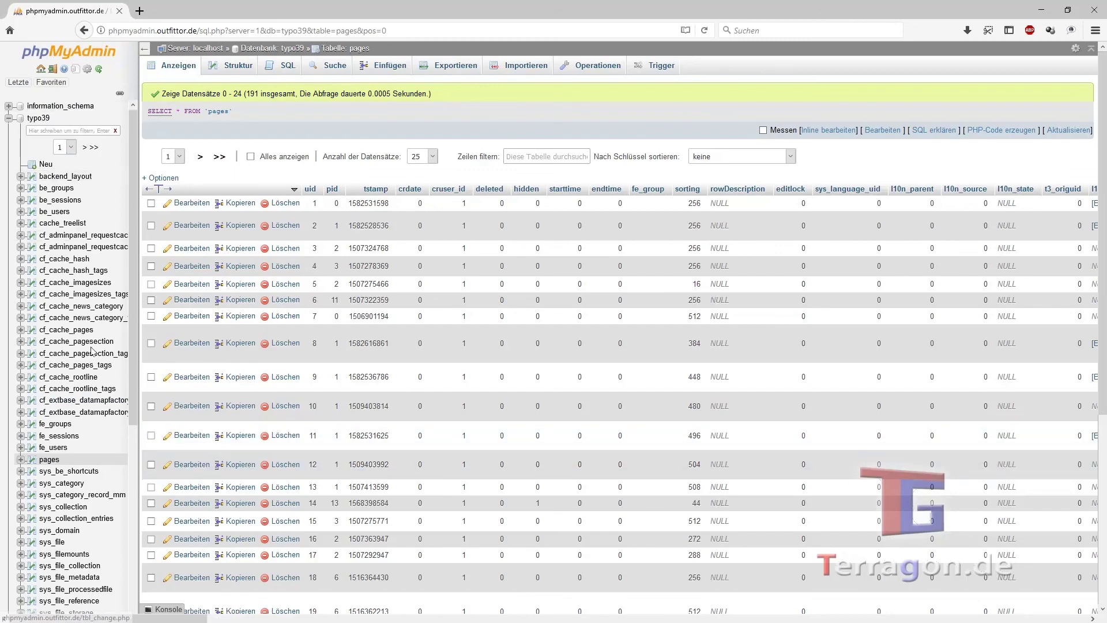
scroll(125, 350, "down", 3)
scroll(124, 350, "up", 3)
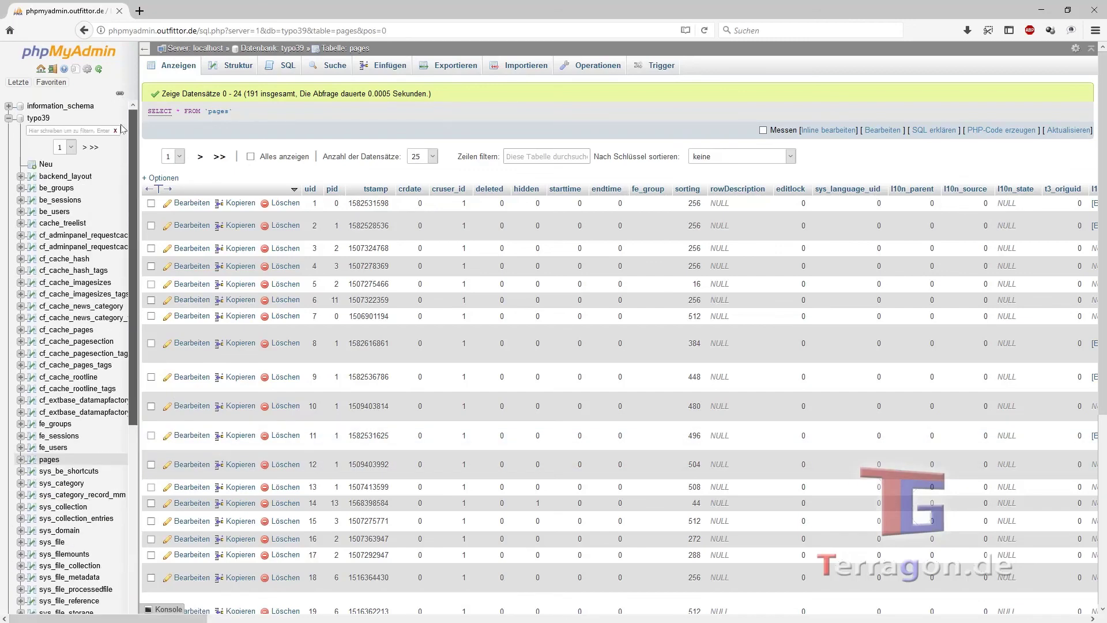